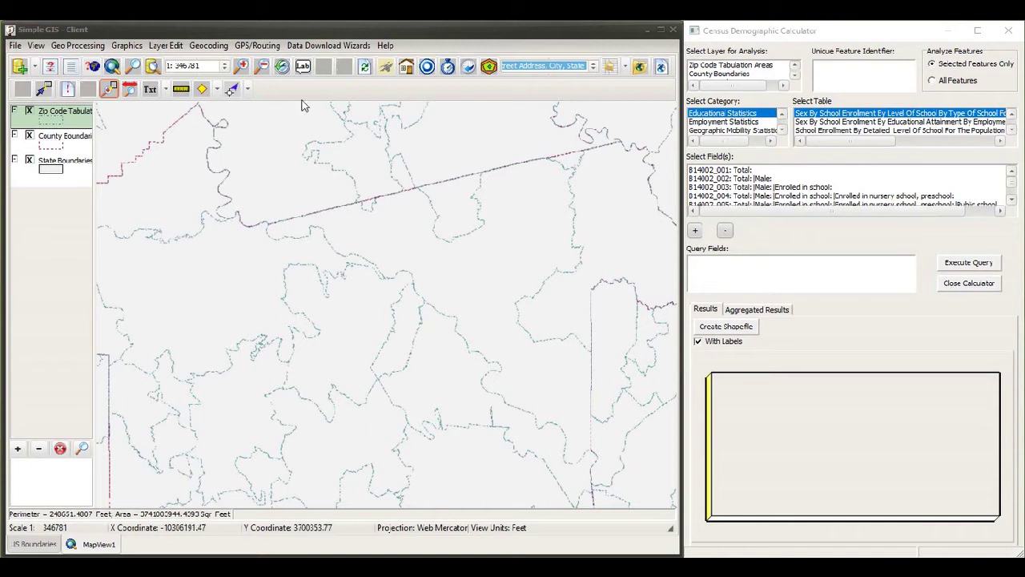
- Select the zip code areas across the centre of the map with a selection rectangle for use in the Census Demographic Calculator
click(329, 48)
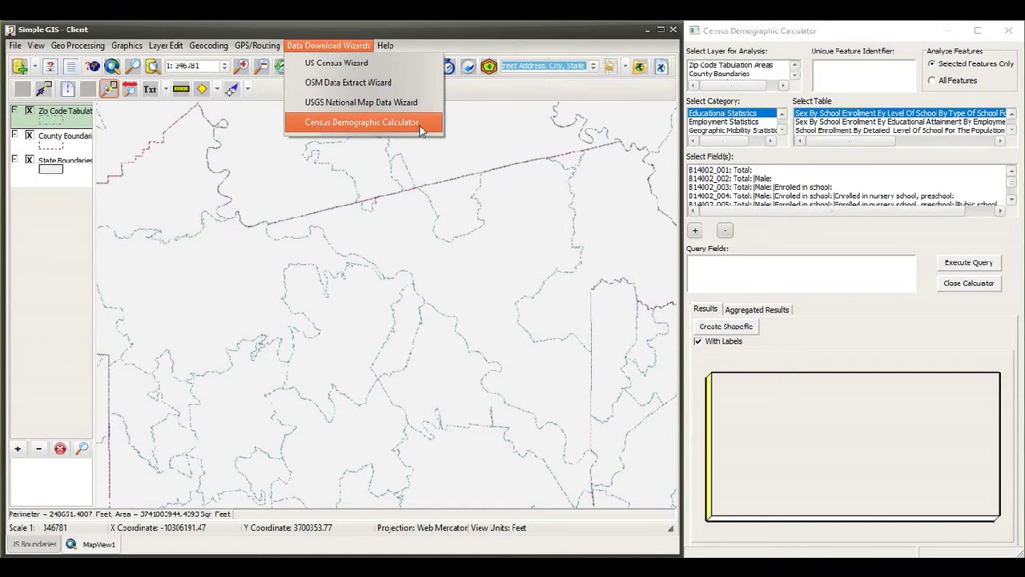
click(774, 30)
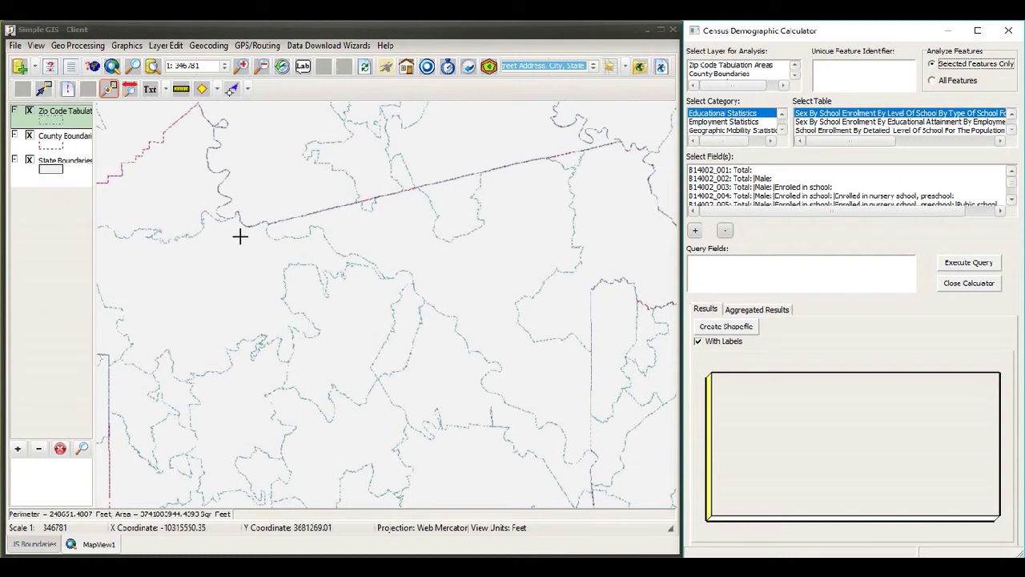
click(44, 90)
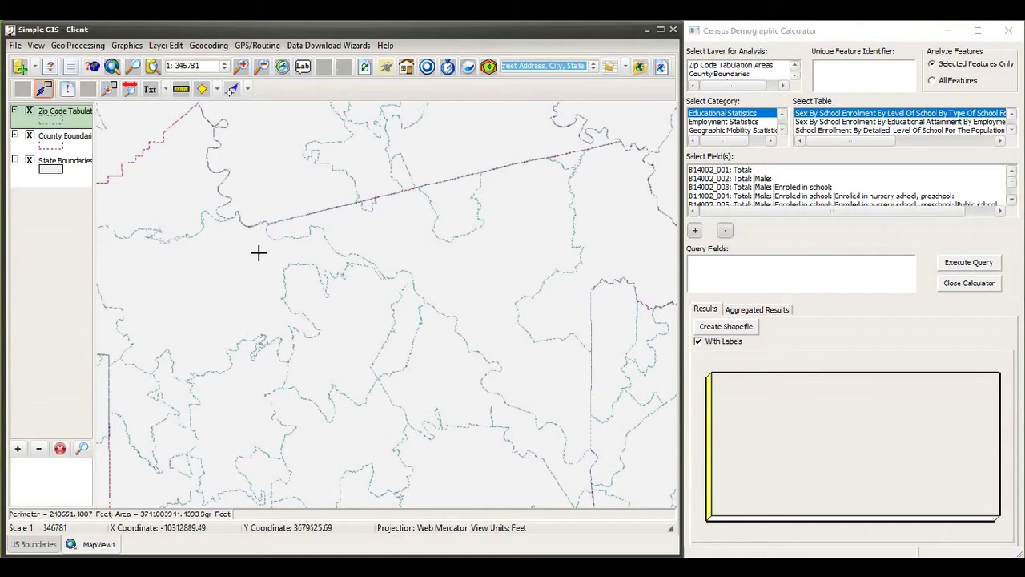
drag(252, 252, 477, 454)
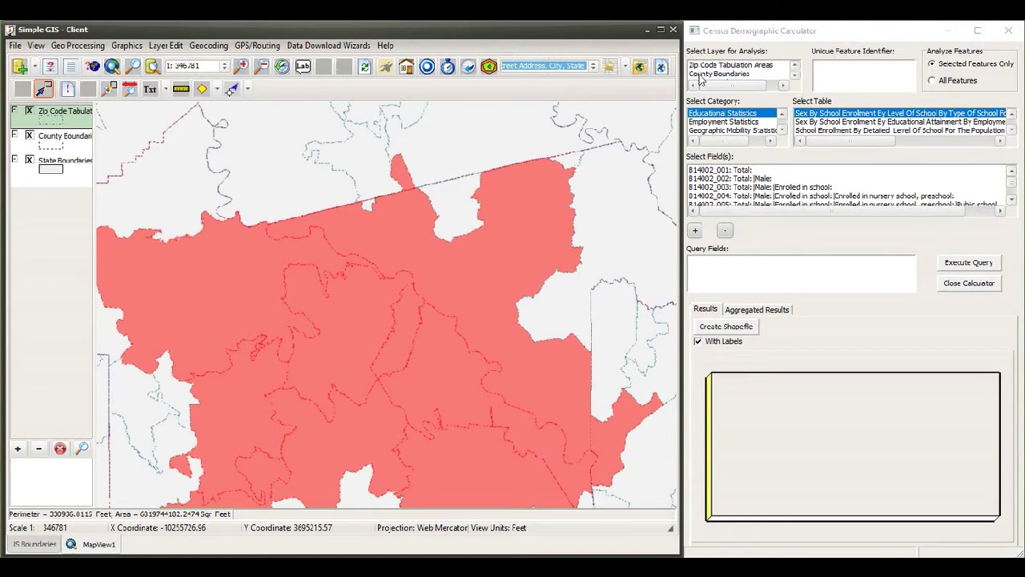
- Set Zip Code Tabulation Areas as the analysis layer and ZCTA5CE10 as its unique feature identifier
click(794, 75)
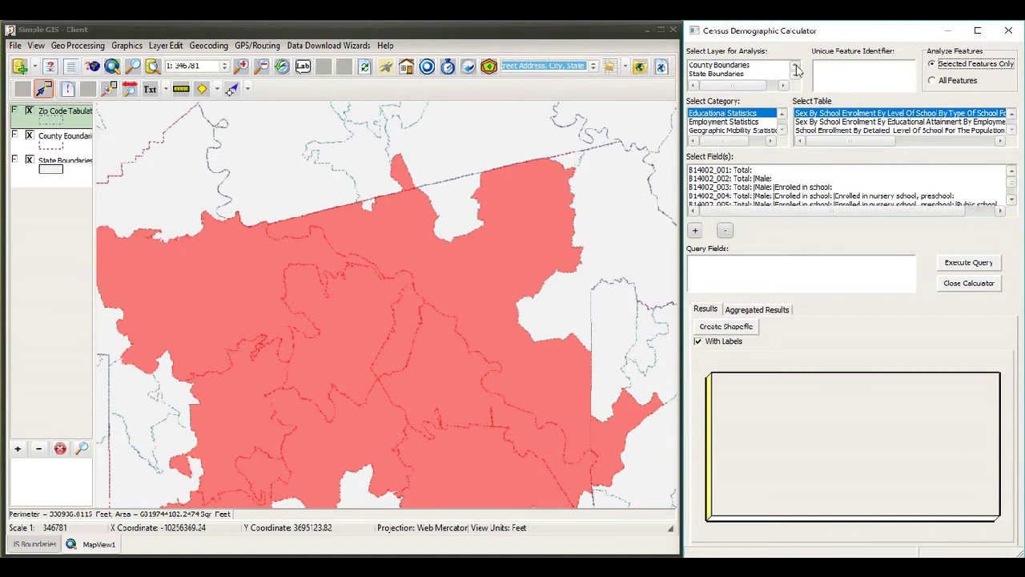
click(797, 67)
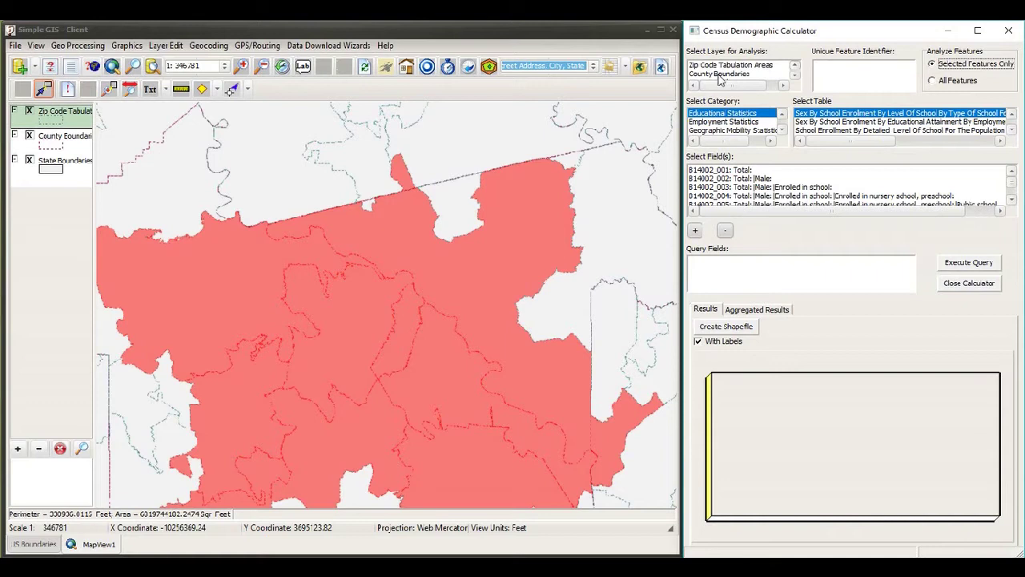
click(743, 67)
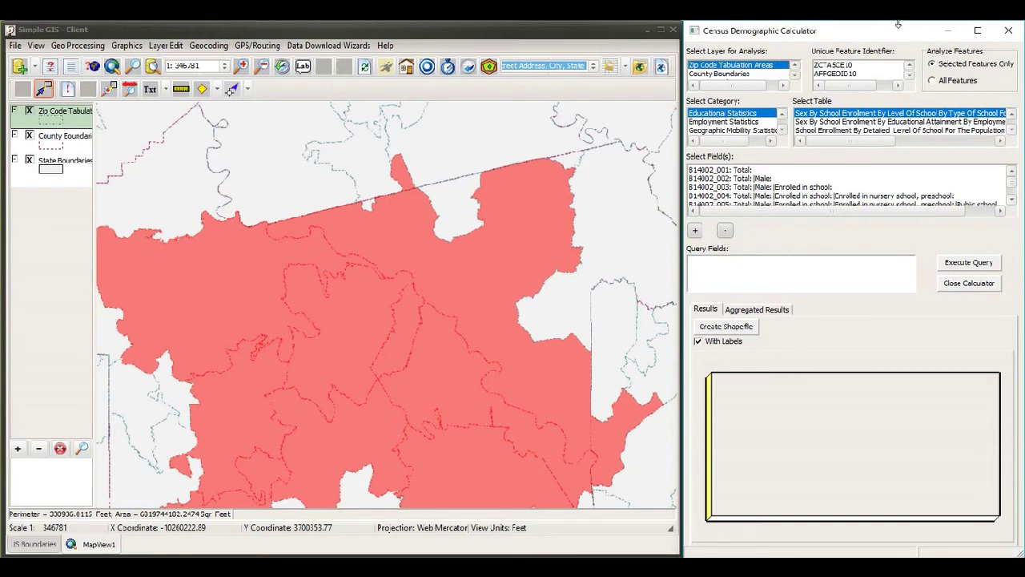
click(911, 76)
click(911, 76)
click(911, 76)
click(910, 65)
click(909, 65)
click(909, 64)
click(825, 67)
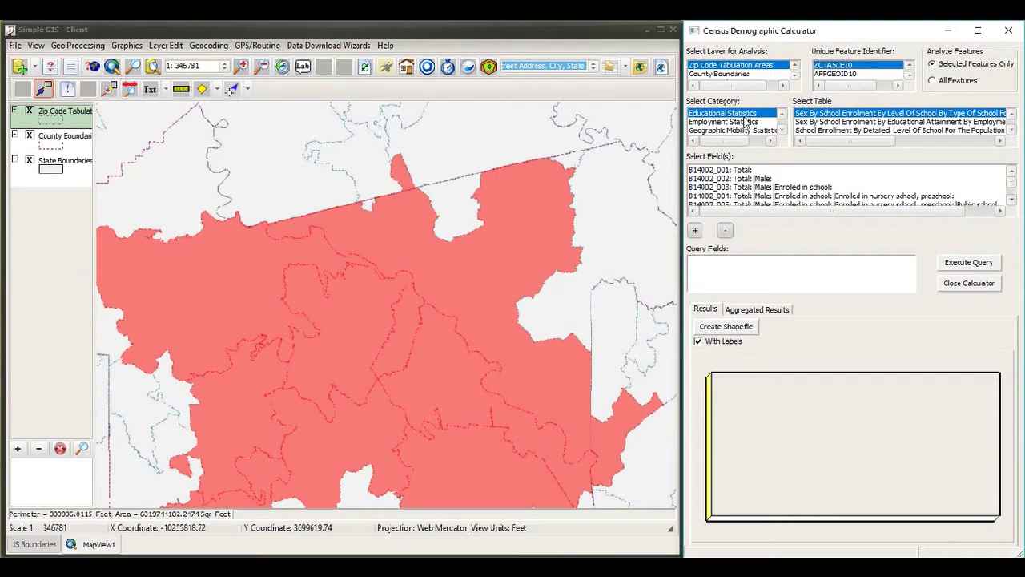
- Choose the Population Statistics By Sex category and its Sex By Age table
click(743, 123)
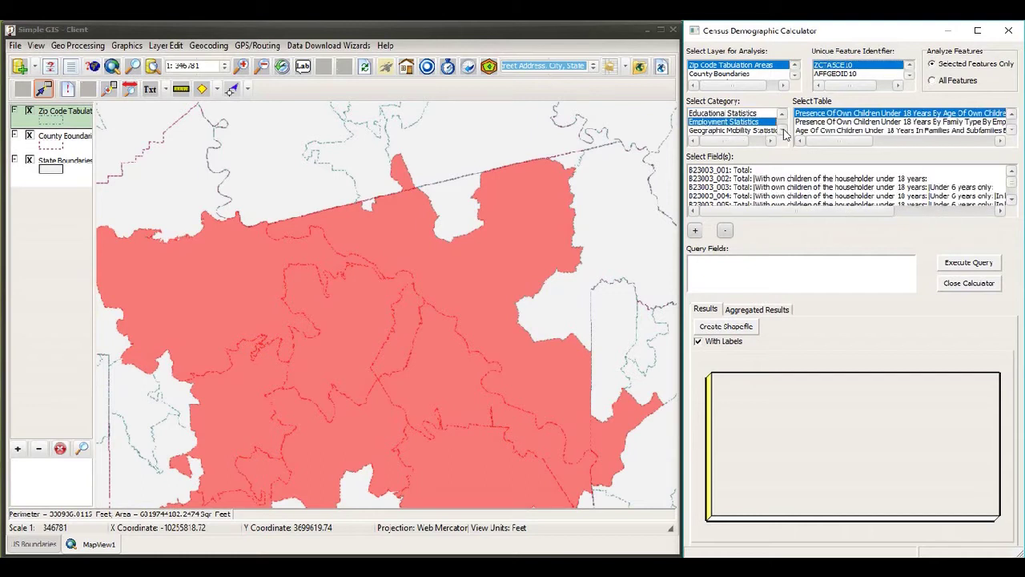
click(783, 131)
click(782, 131)
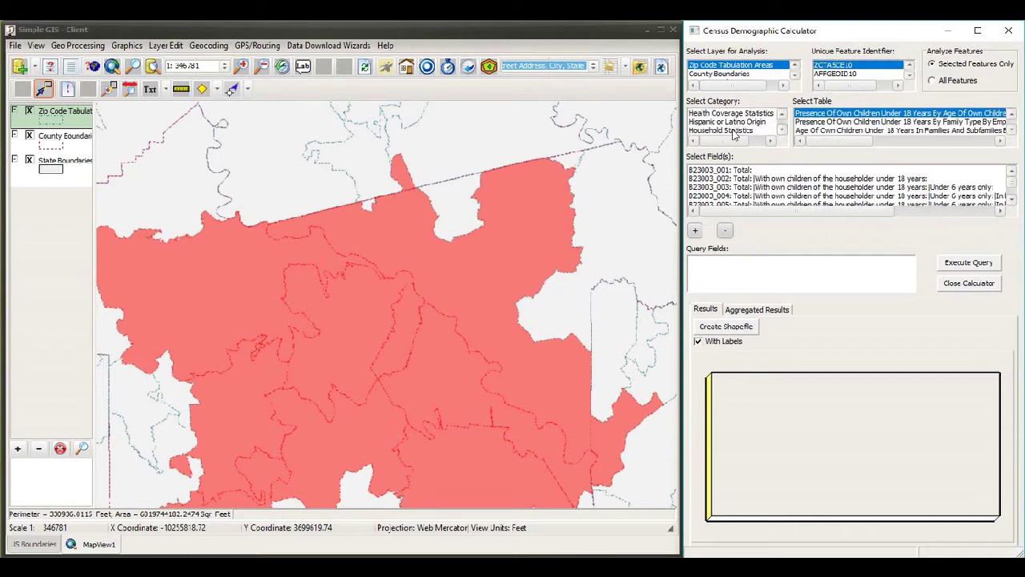
click(777, 131)
click(777, 130)
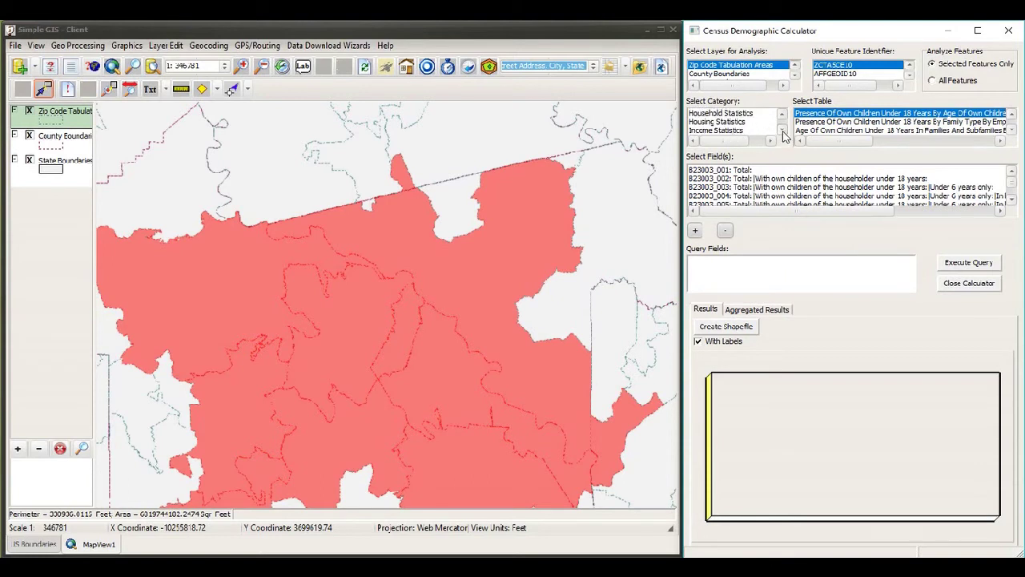
click(782, 131)
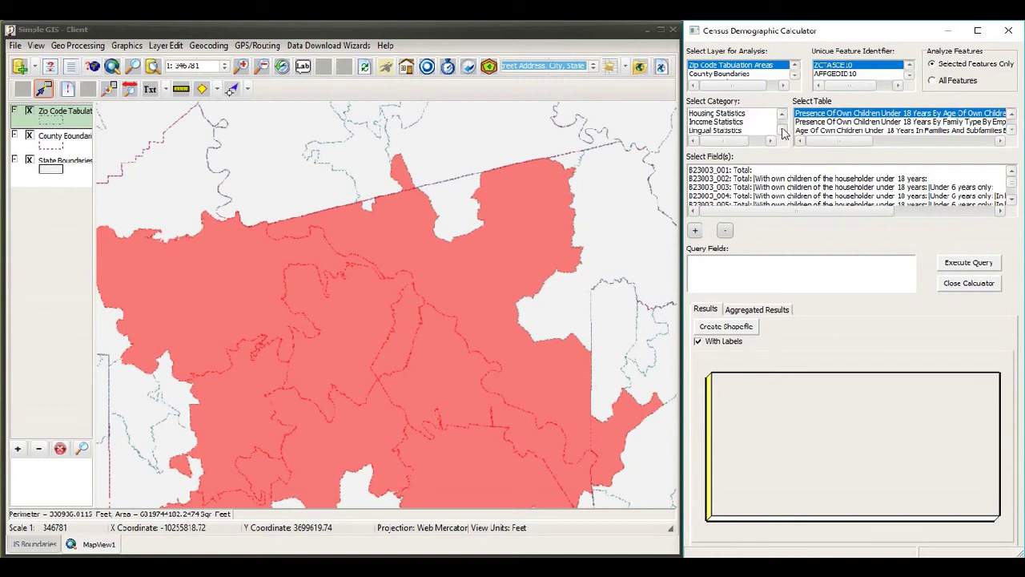
click(782, 131)
scroll(783, 132, down, 4)
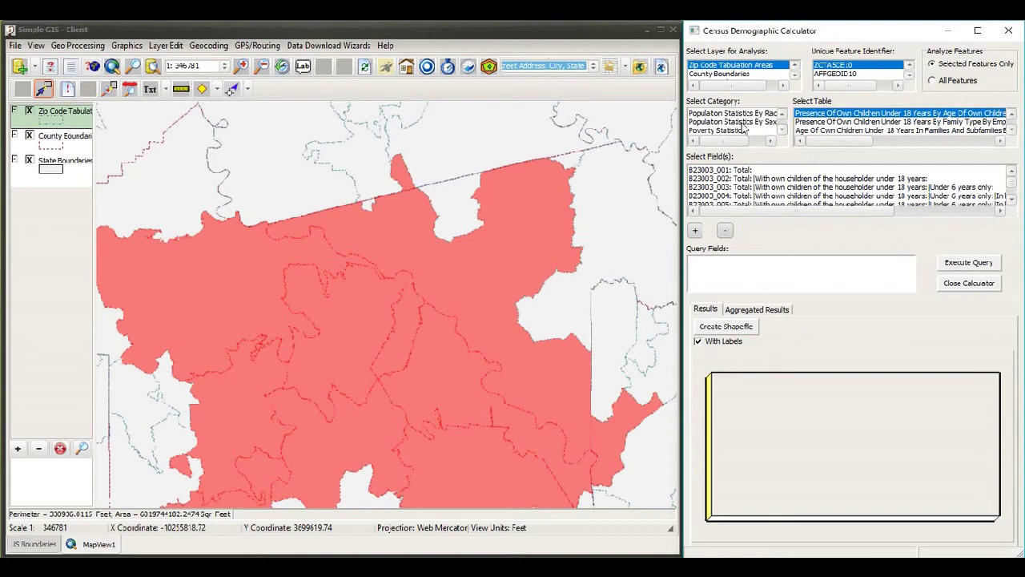
click(743, 122)
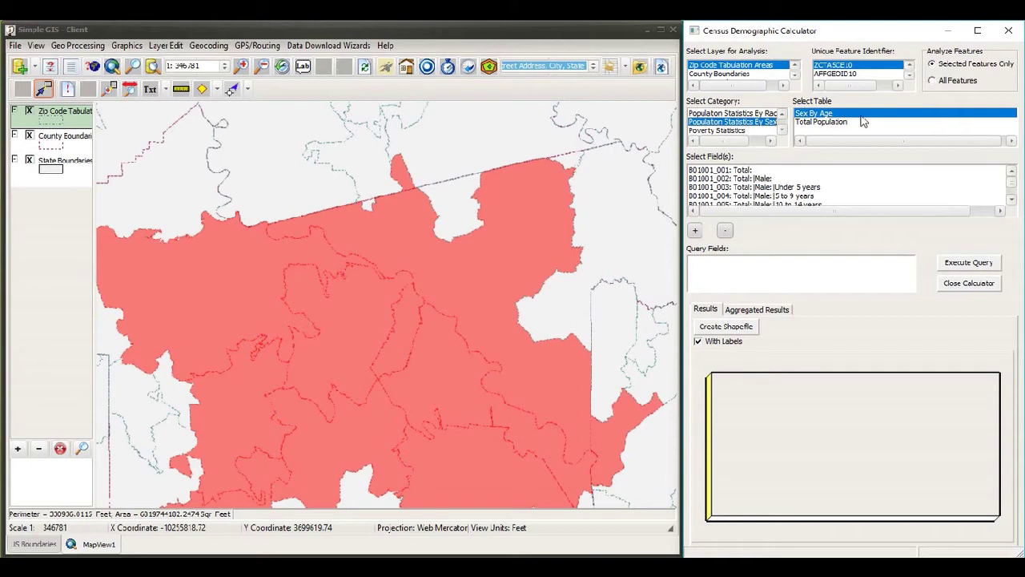
click(813, 125)
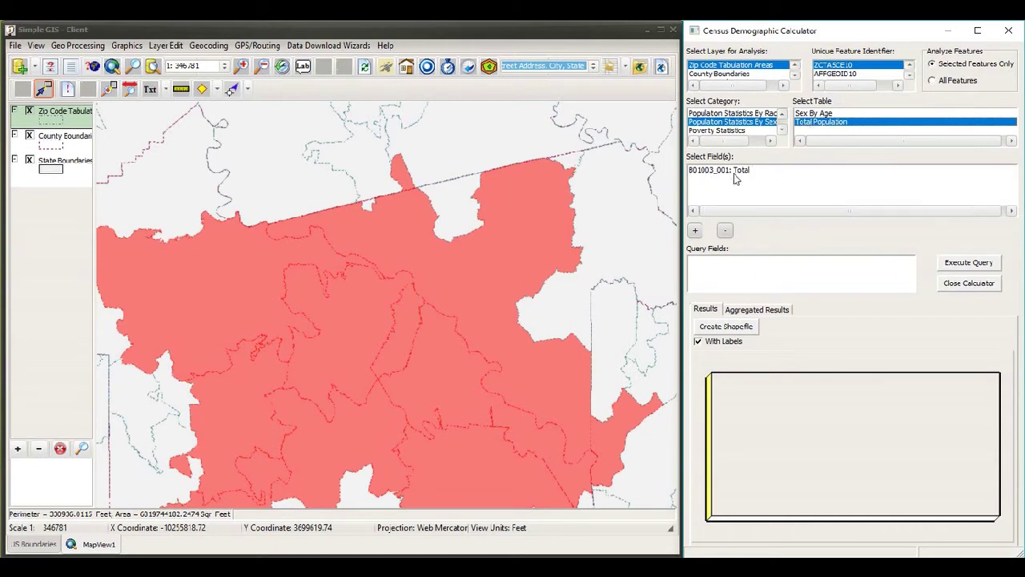
click(818, 114)
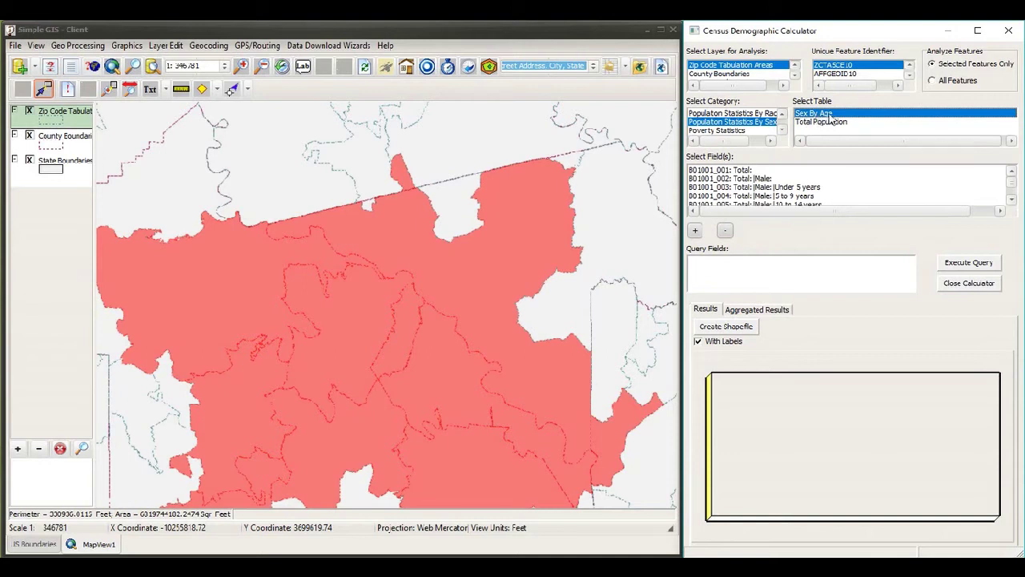
- Add the B01001_001 Total field to the query fields with the output name Total
click(741, 172)
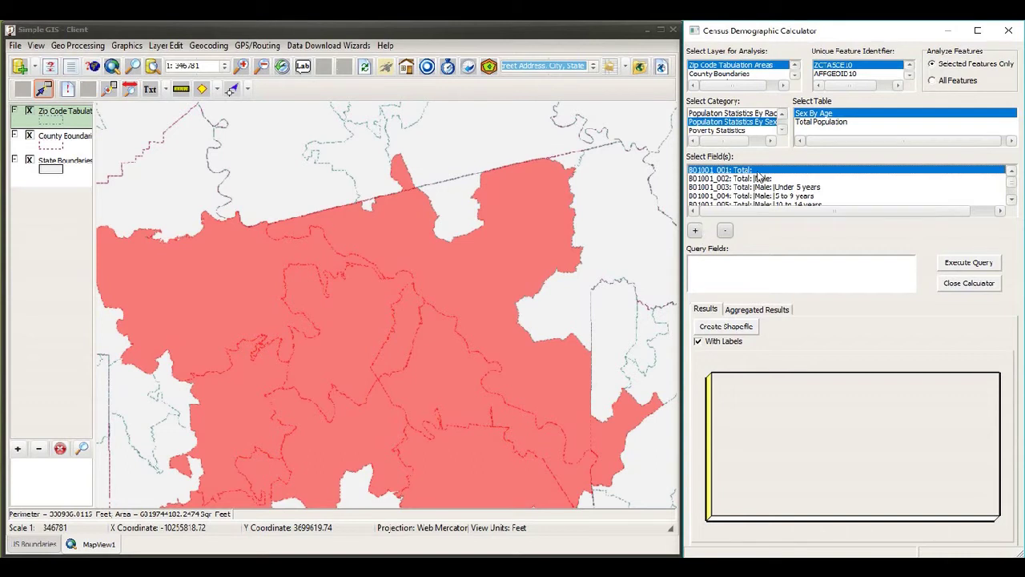
click(696, 233)
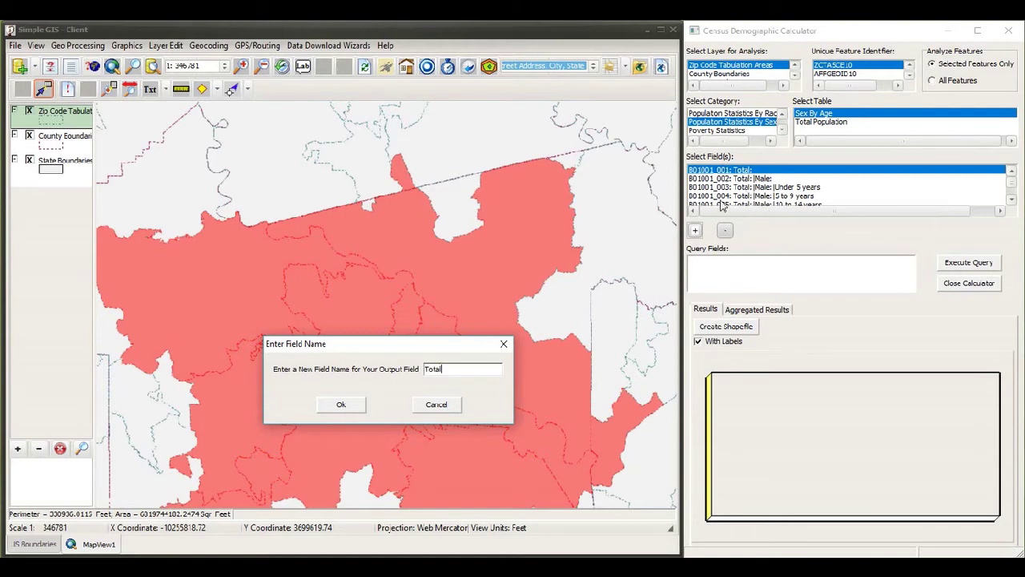
click(341, 405)
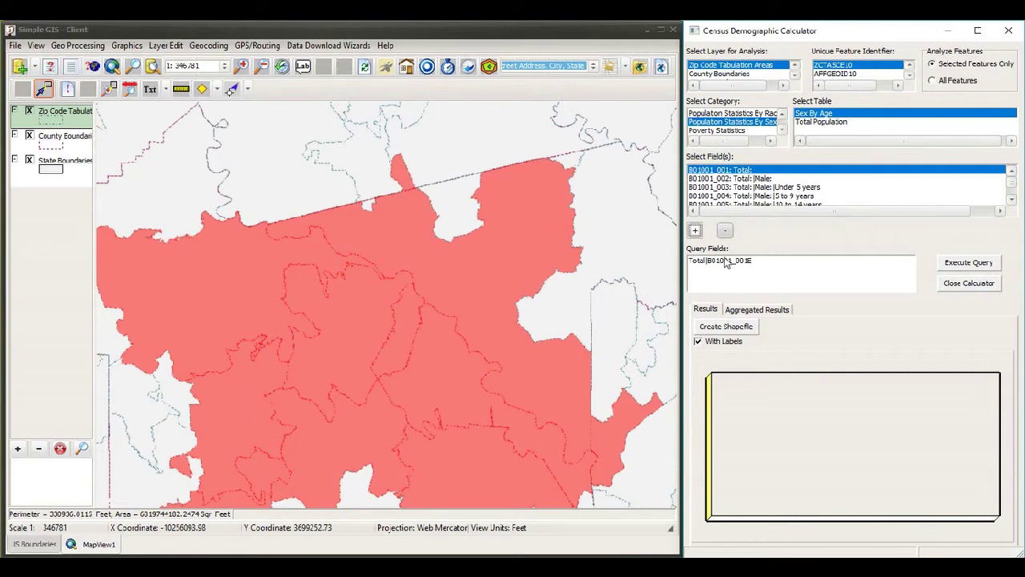
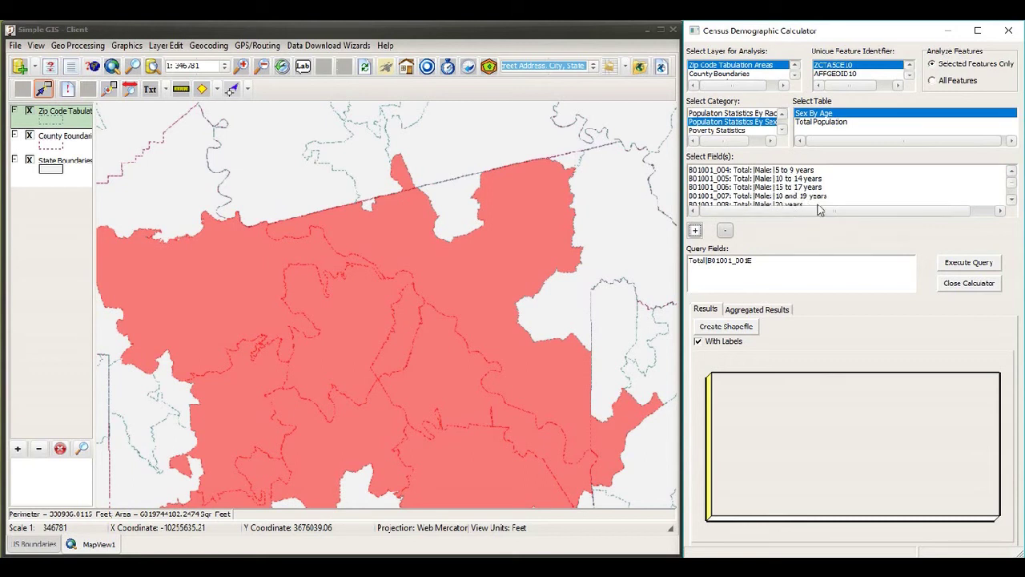
- Select the male age fields from 18 and 19 years through 30 to 34 years (B01001_007 to B01001_012)
scroll(942, 193, down, 3)
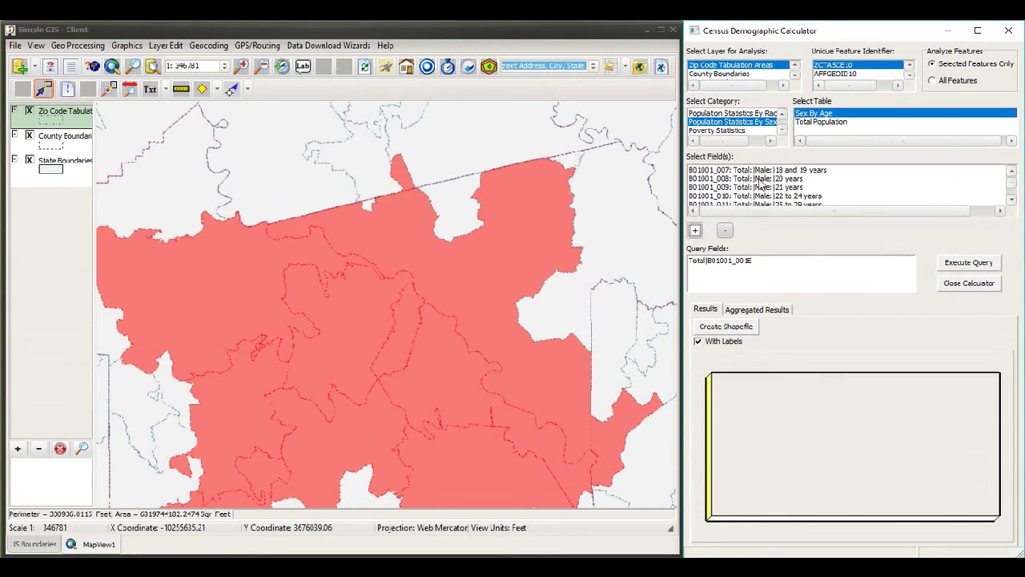
scroll(815, 198, up, 1)
scroll(816, 198, up, 2)
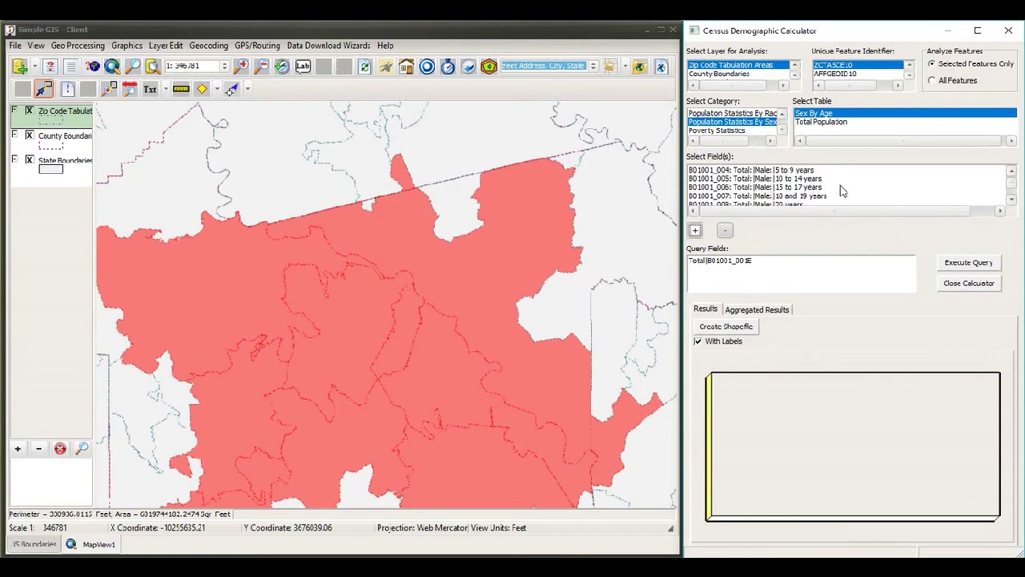
scroll(841, 190, down, 3)
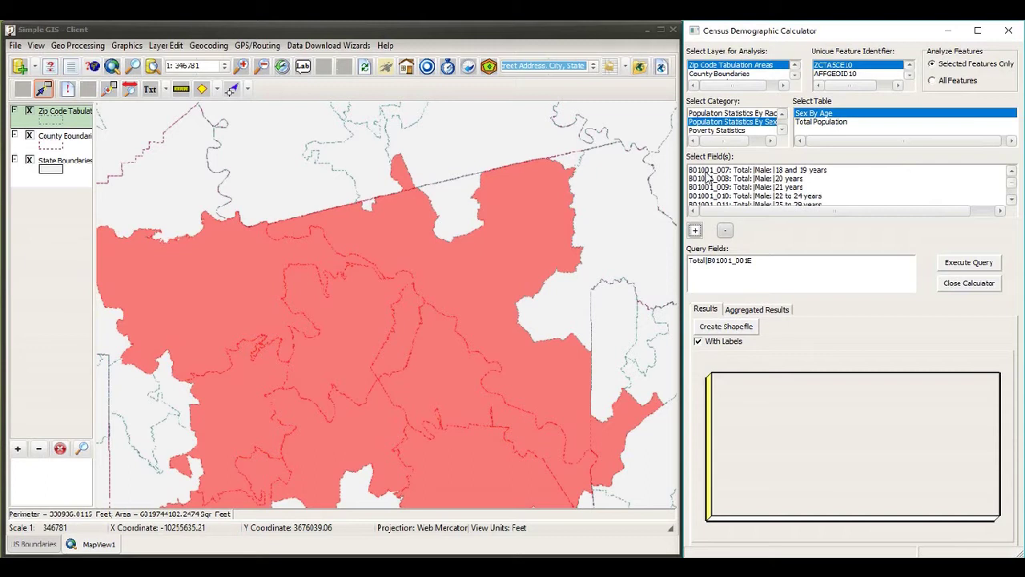
scroll(805, 186, up, 2)
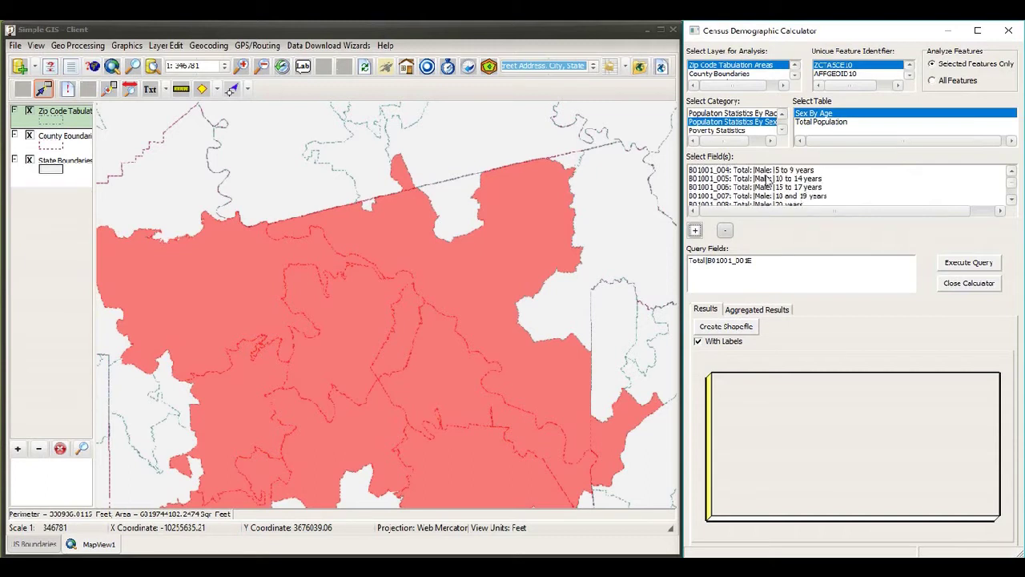
scroll(769, 189, down, 2)
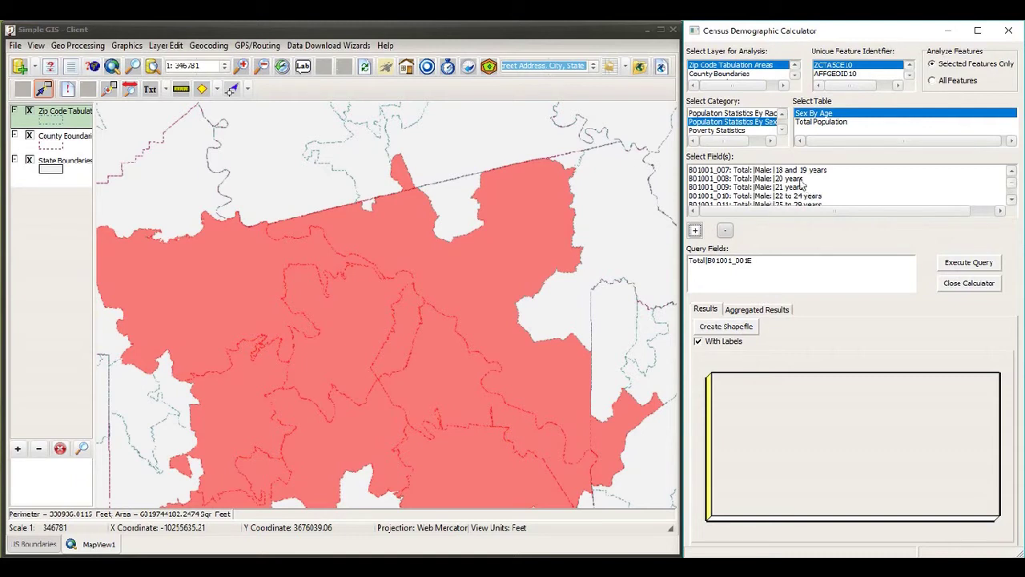
click(785, 172)
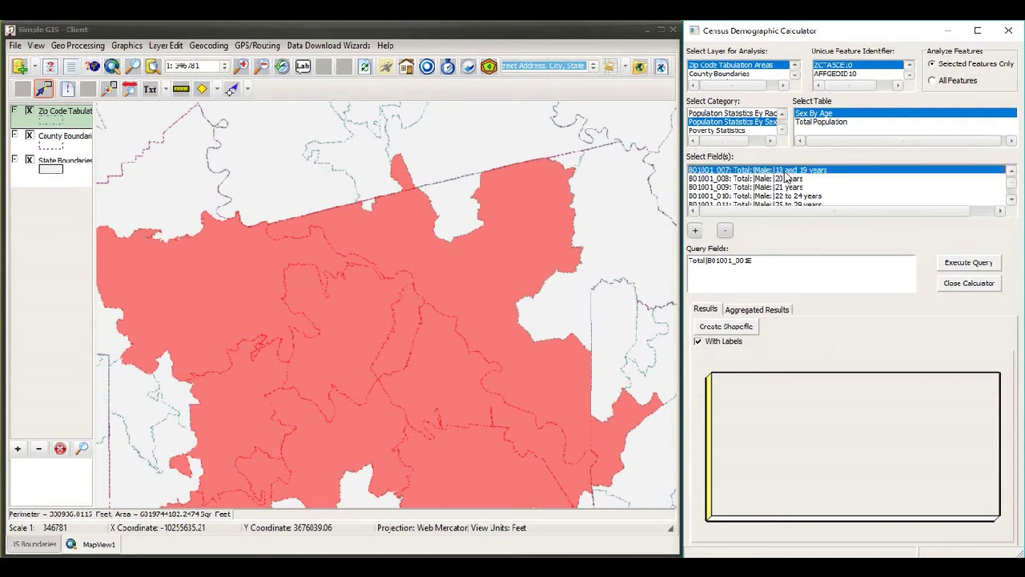
drag(789, 178, 797, 204)
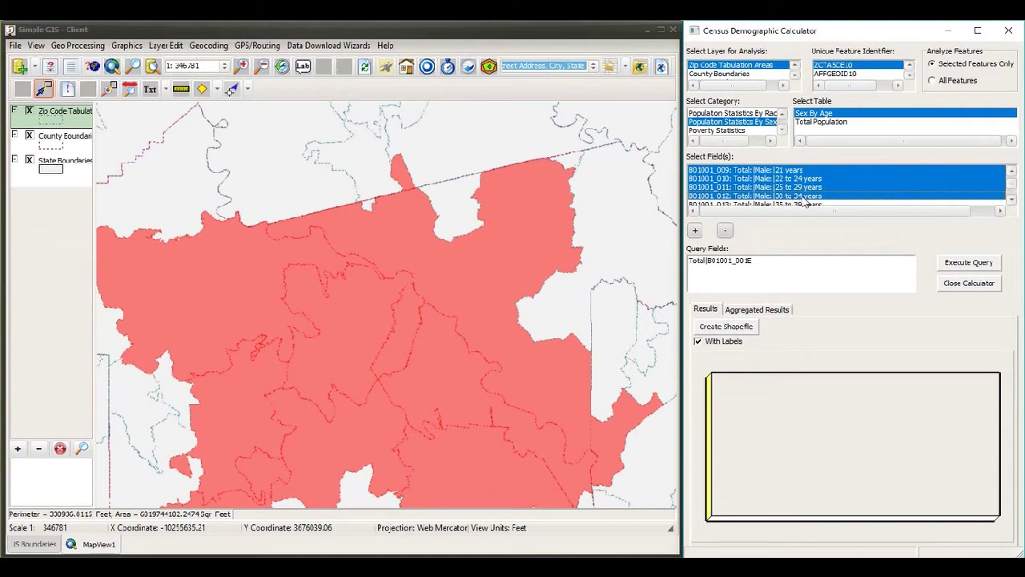
click(1011, 171)
click(1011, 170)
click(1011, 171)
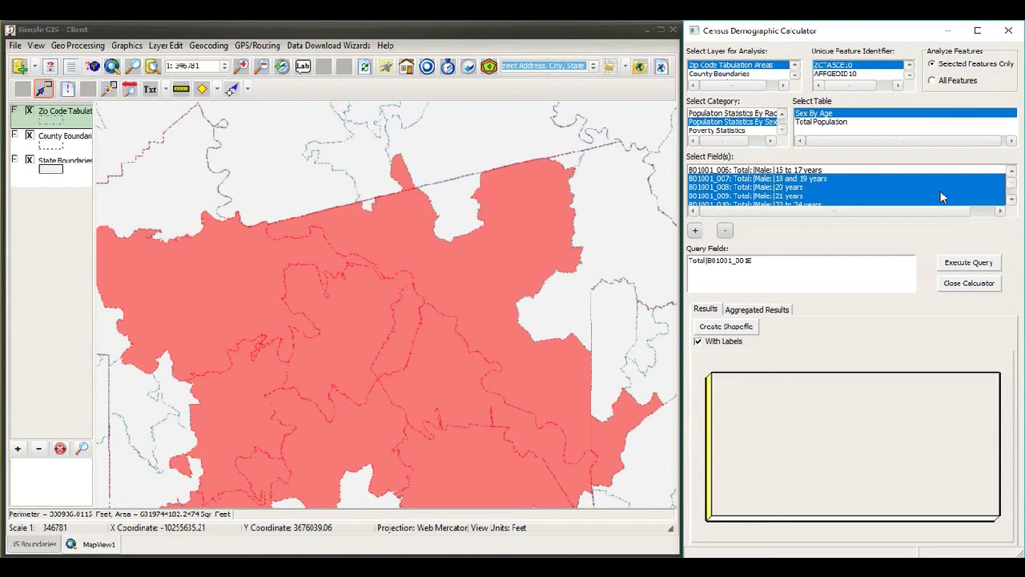
click(1011, 199)
click(1011, 199)
click(1011, 200)
click(1011, 200)
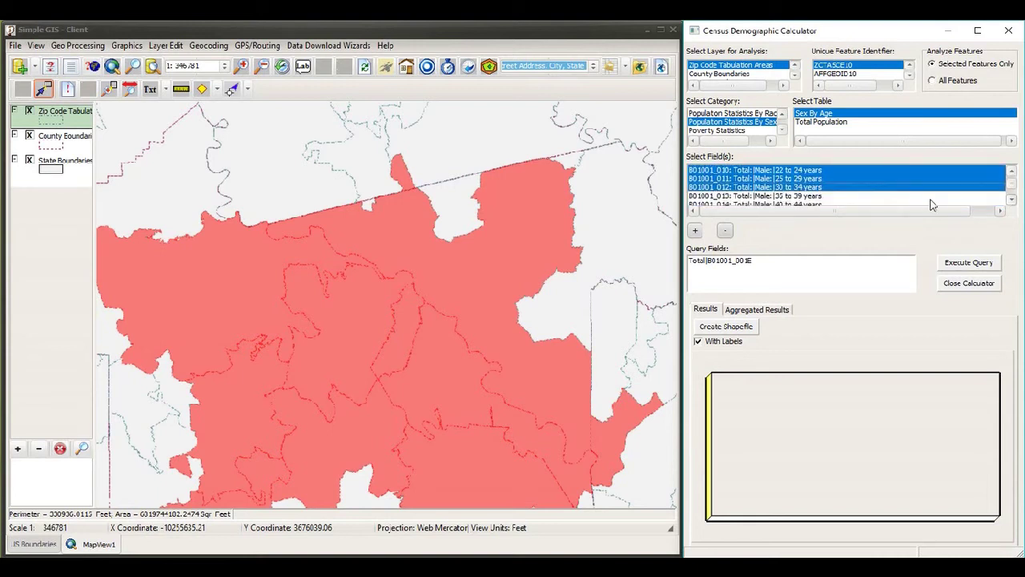
- Extend the field selection with the female age fields from 18 and 19 years through 30 to 34 years (B01001_031 to B01001_036)
click(1010, 202)
click(1011, 202)
click(1011, 202)
click(1011, 202)
click(1011, 202)
click(1011, 202)
click(1011, 202)
click(1011, 202)
click(1011, 202)
click(1011, 202)
click(1011, 202)
click(1011, 202)
click(1011, 201)
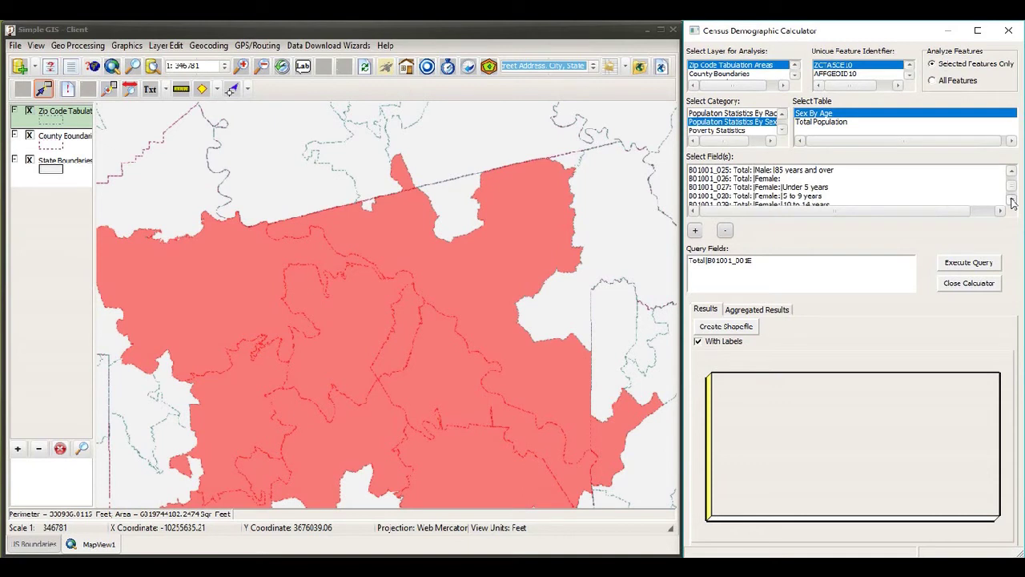
click(1011, 201)
click(1011, 202)
click(1011, 201)
click(1011, 201)
click(1011, 202)
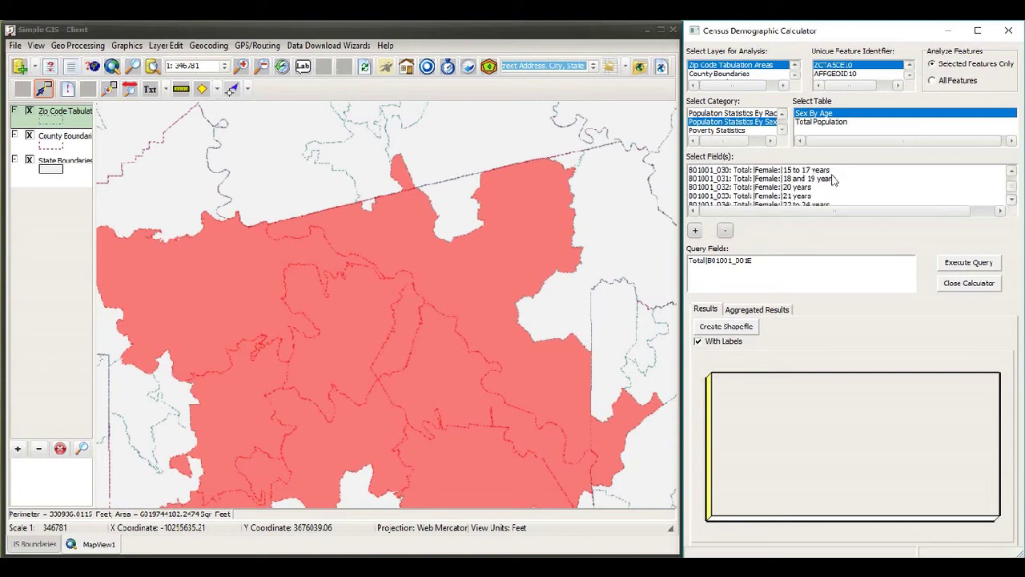
click(821, 180)
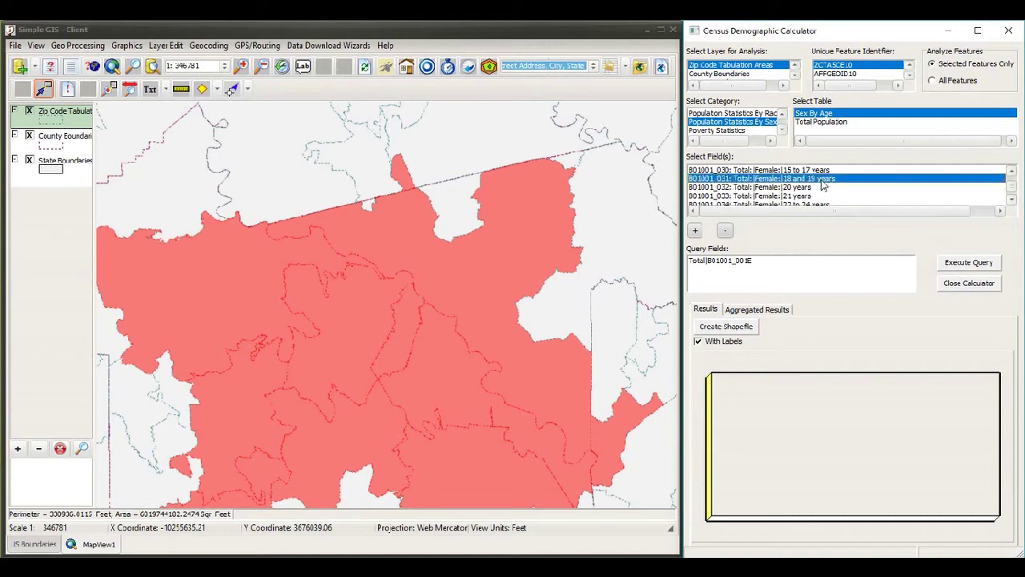
drag(823, 185, 823, 200)
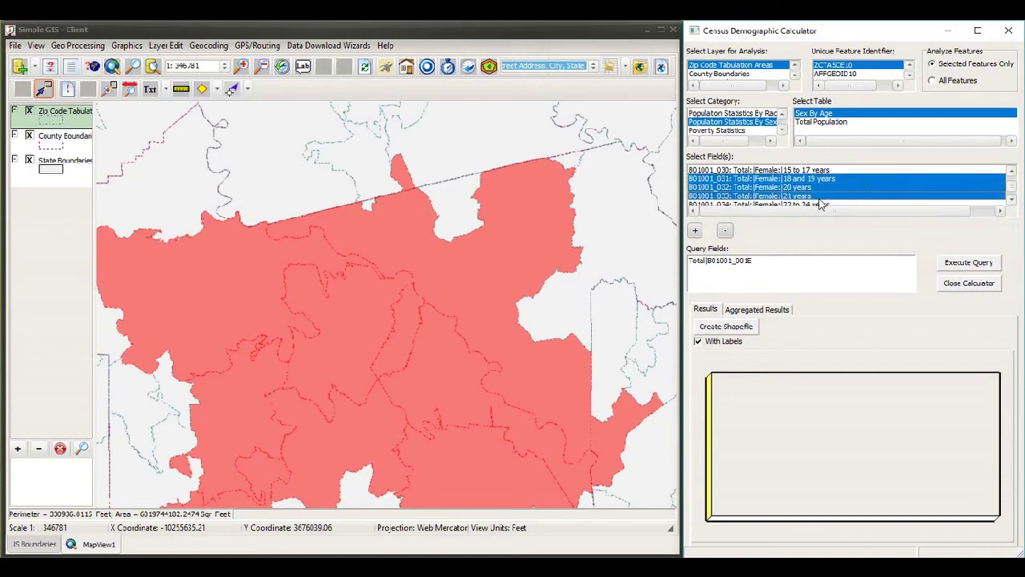
scroll(822, 197, down, 1)
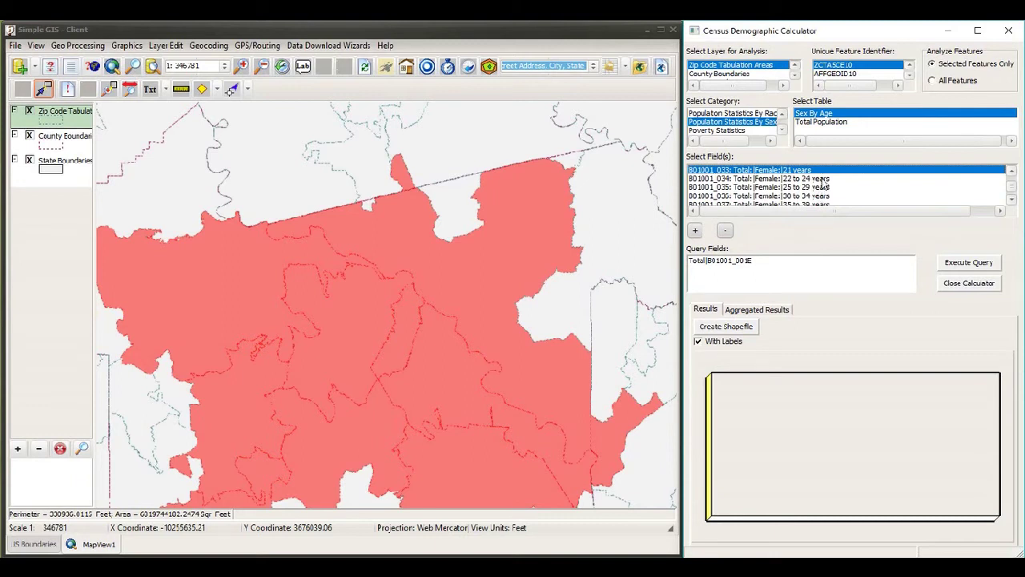
shift+click(822, 180)
shift+click(823, 195)
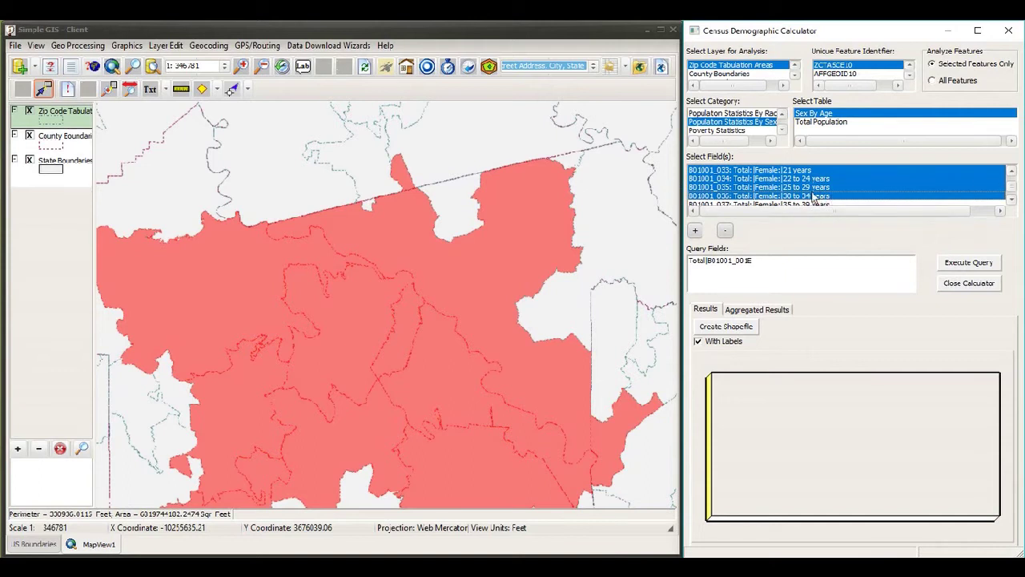
- Check the highlighted male and female age fields from 18 and 19 years through 30 to 34 years in the field list
click(1013, 172)
click(1014, 171)
click(1013, 171)
click(1013, 172)
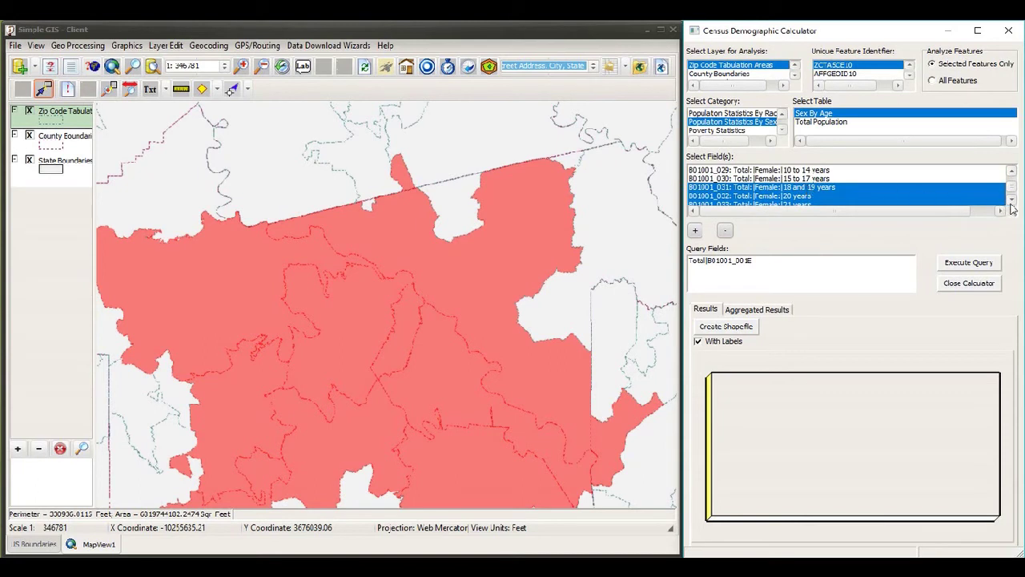
click(1012, 199)
click(1011, 199)
click(1011, 198)
click(1013, 171)
click(1013, 171)
click(1014, 171)
click(1013, 171)
click(1014, 171)
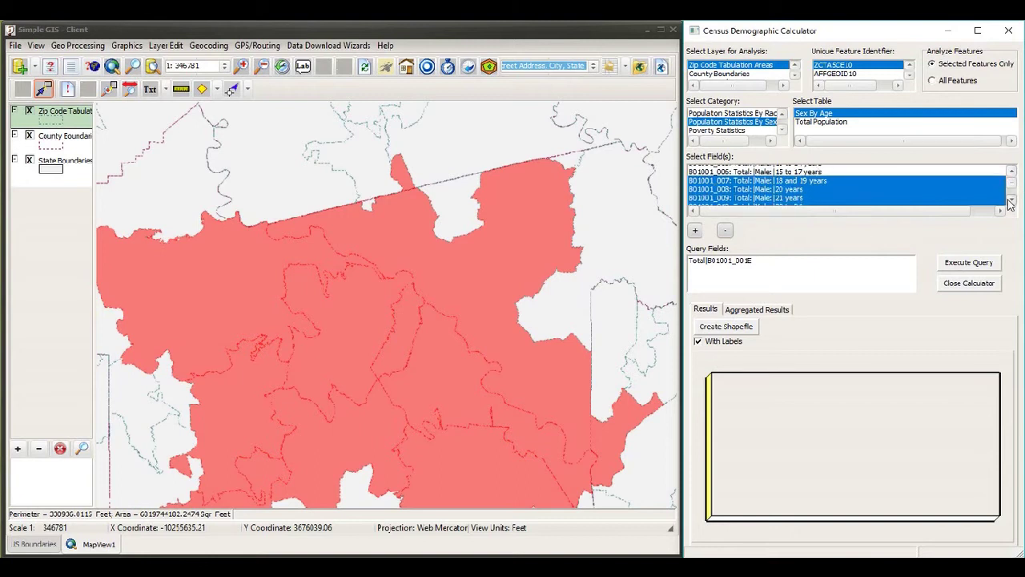
drag(804, 195, 799, 210)
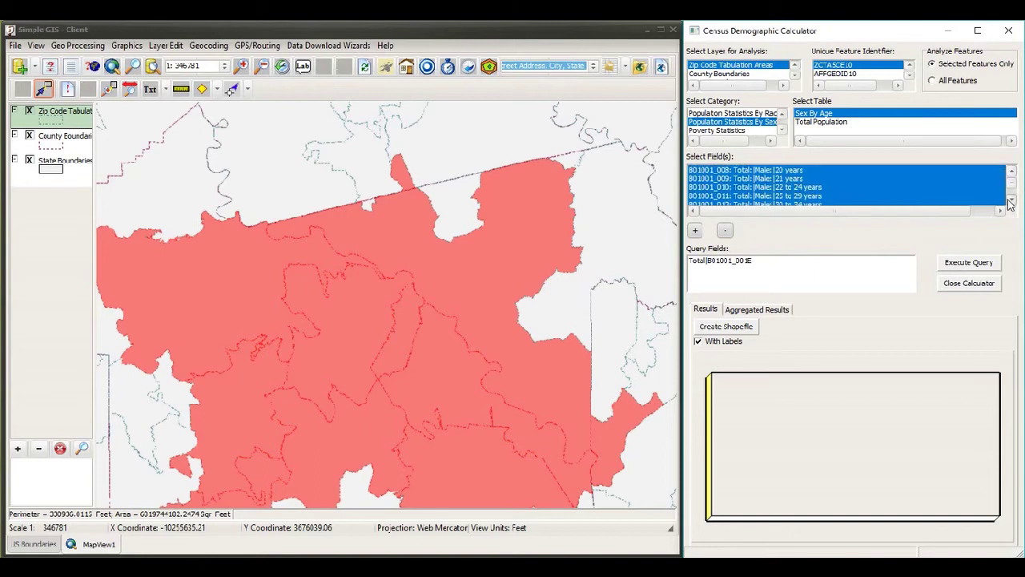
- Add the selected male and female age fields to the query fields with the output name 18_to_34
click(694, 231)
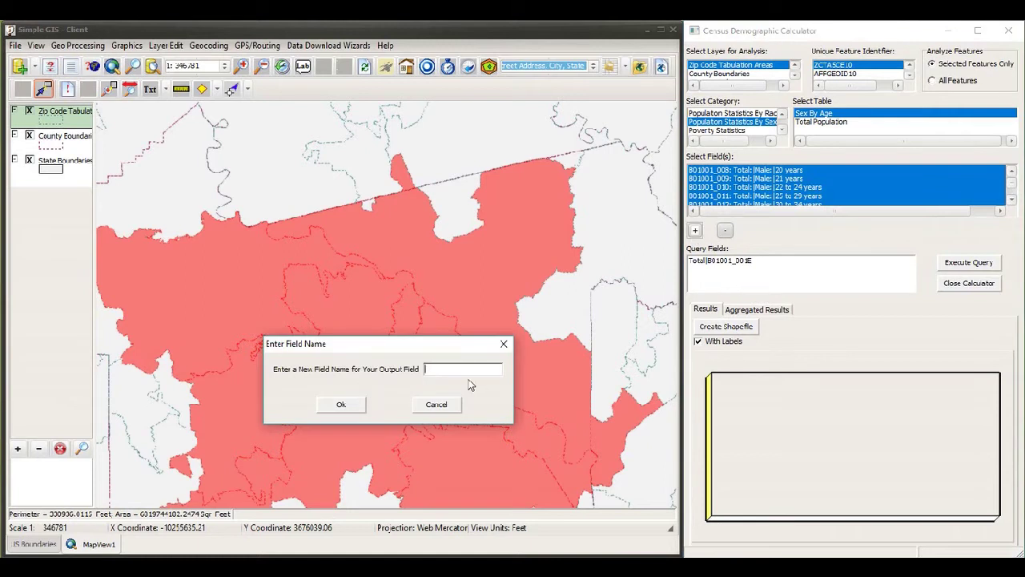
text(18_to_34)
click(340, 406)
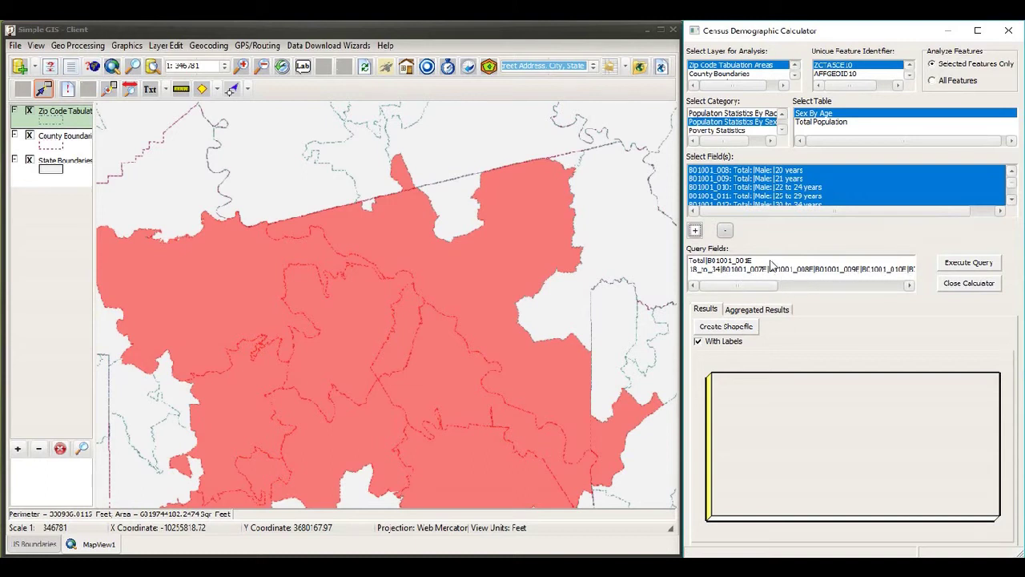
drag(749, 286, 705, 306)
- Select only the male age fields from 35 to 39 years through 50 to 54 years (B01001_013 to B01001_016)
scroll(1014, 177, up, 2)
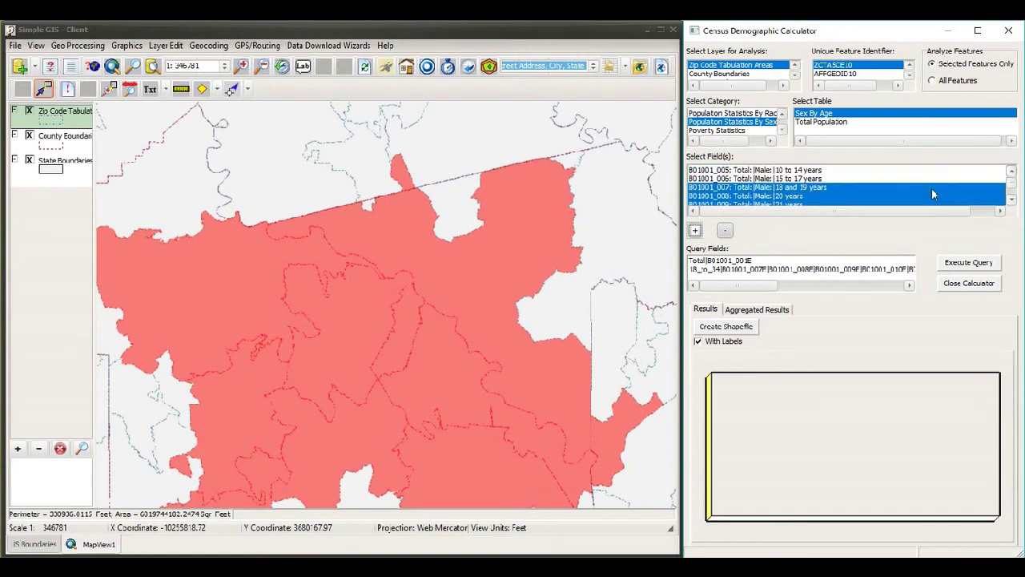
scroll(932, 193, down, 2)
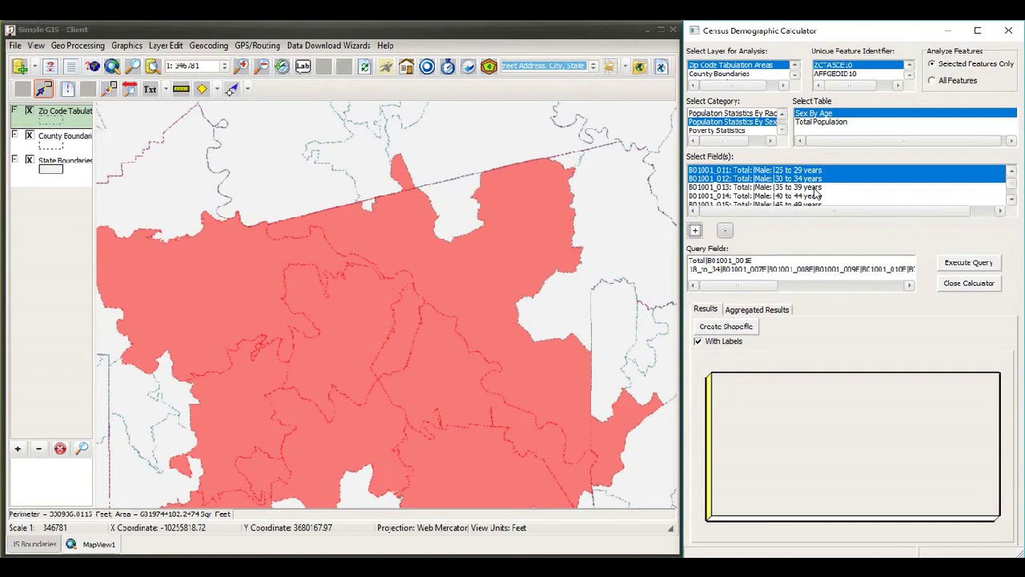
click(816, 189)
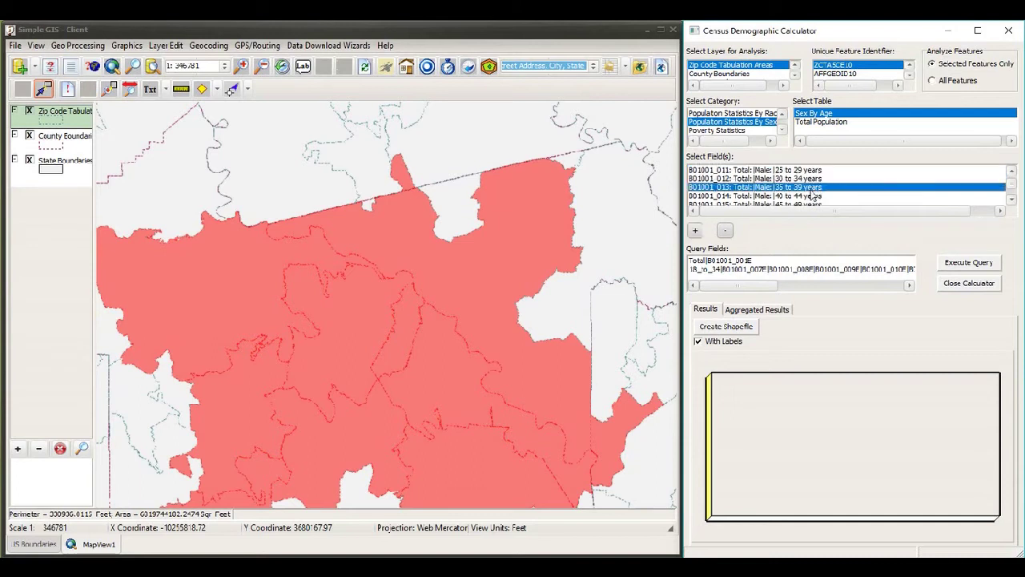
shift+click(811, 197)
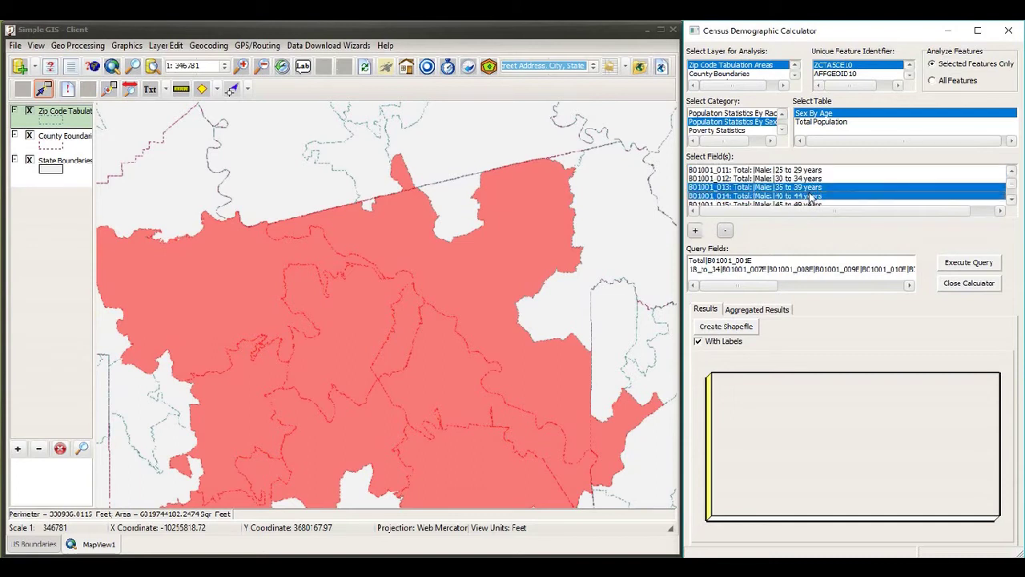
scroll(811, 200, down, 1)
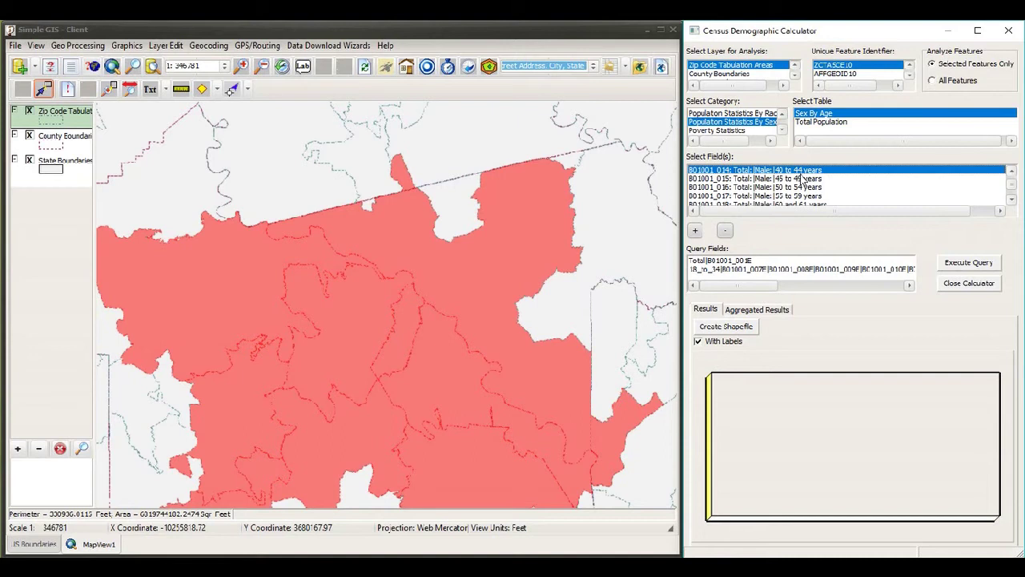
drag(801, 183, 802, 188)
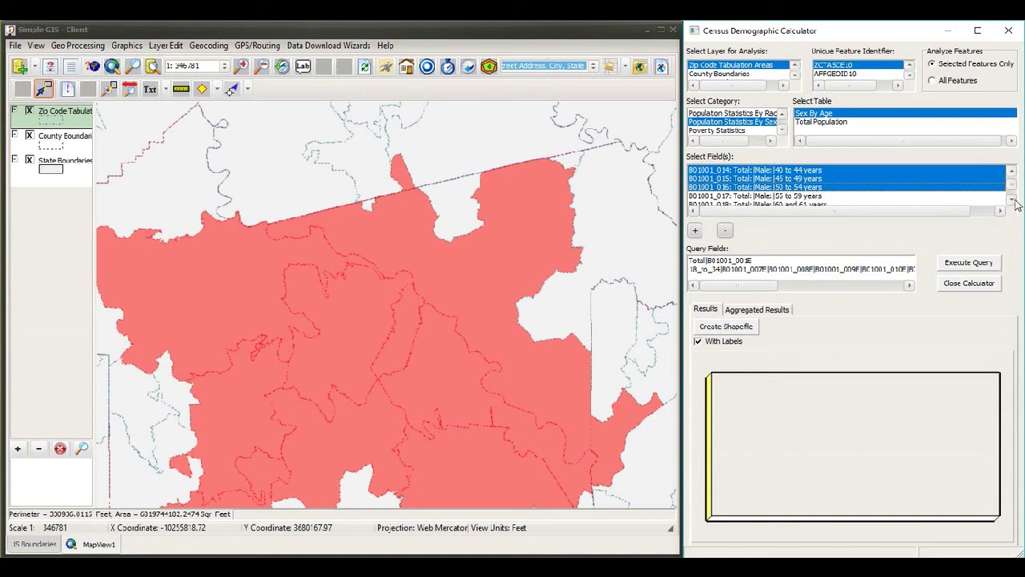
- Extend the field selection with the female age fields from 35 to 39 years through 50 to 54 years (B01001_037 to B01001_040)
scroll(1014, 202, down, 2)
scroll(1014, 202, down, 3)
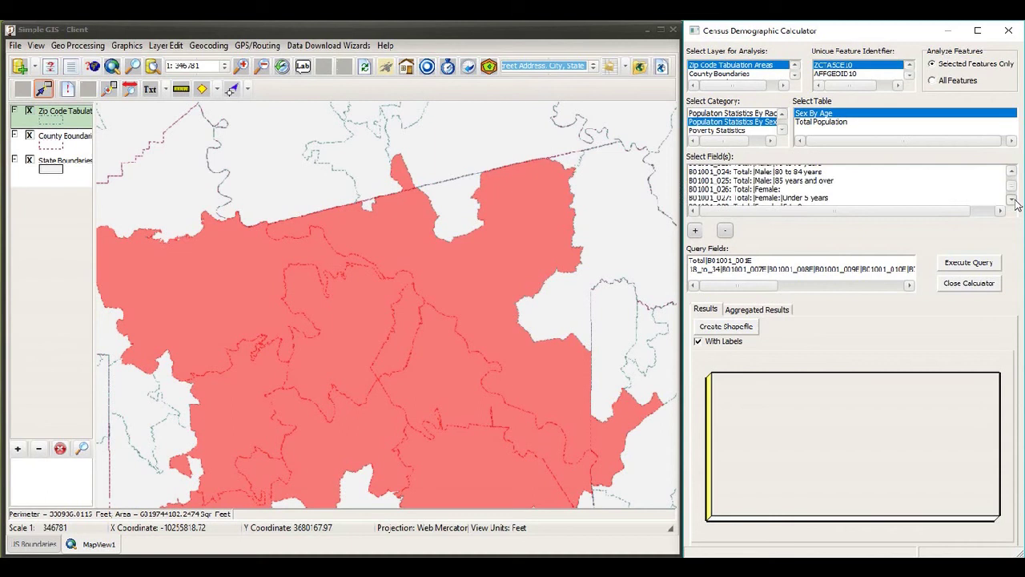
scroll(1014, 202, down, 3)
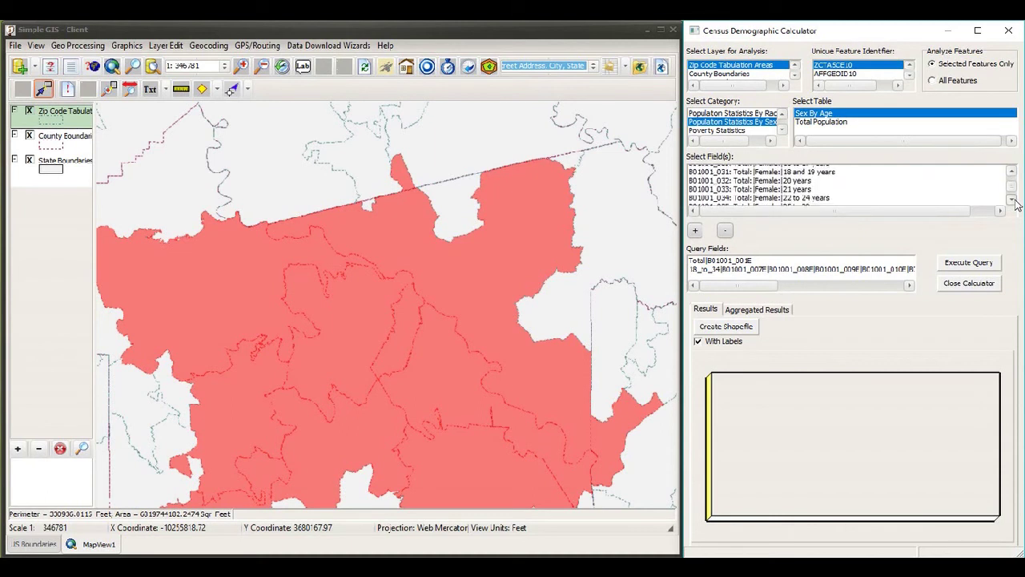
click(1012, 200)
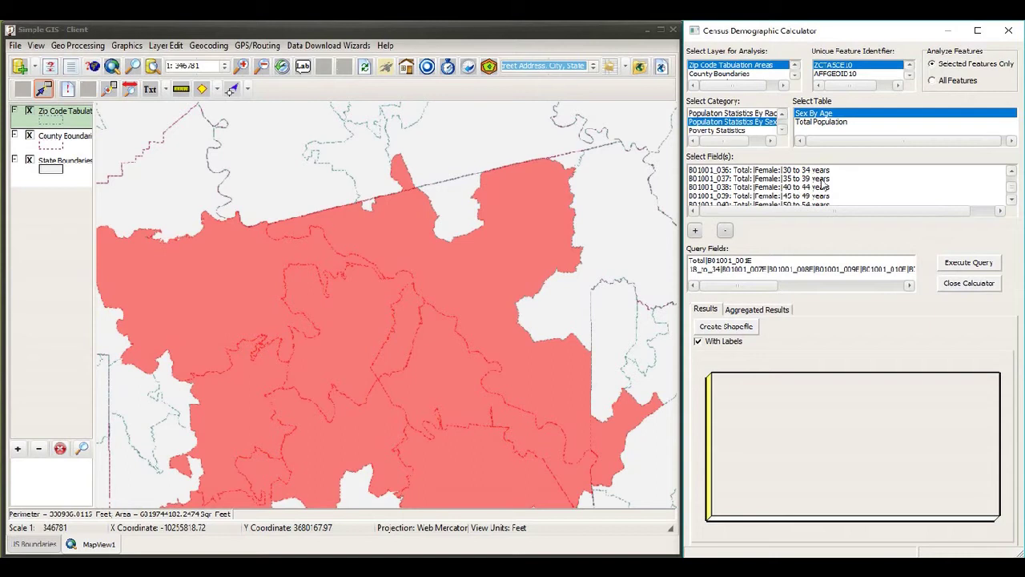
drag(823, 179, 899, 197)
scroll(911, 181, up, 1)
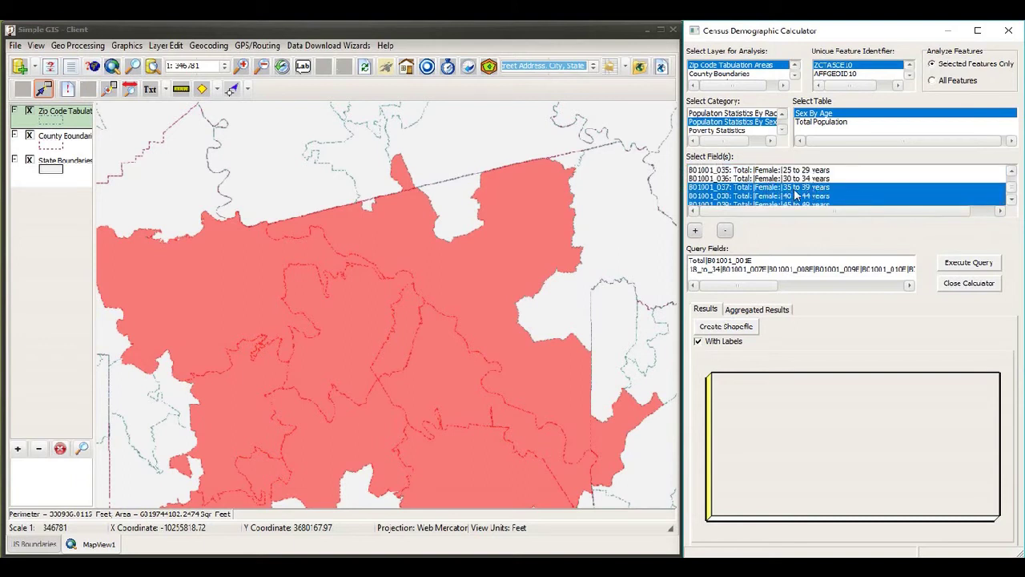
scroll(796, 194, down, 1)
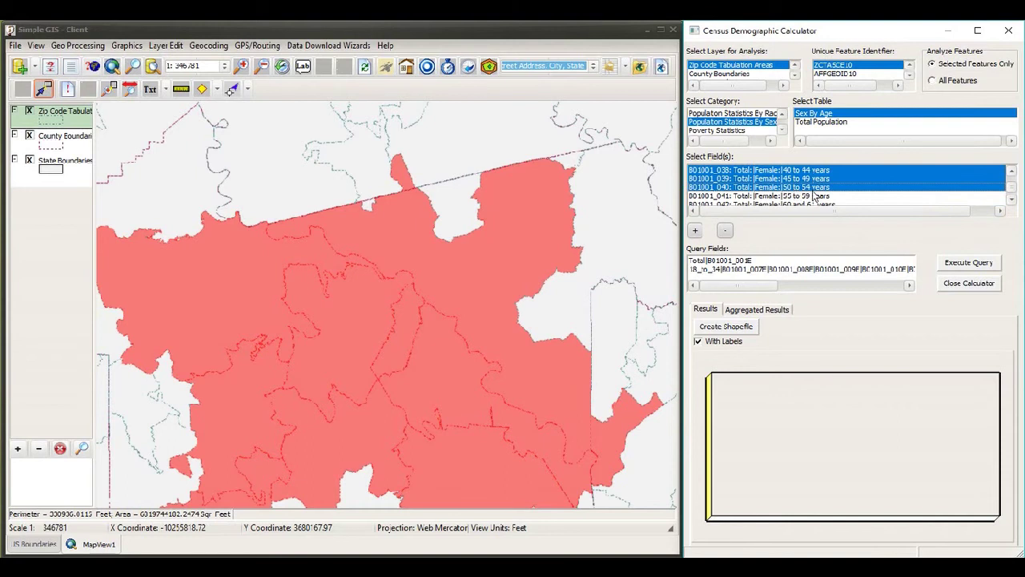
- Add the selected age fields to the query fields with the output name 35_to_54
click(694, 233)
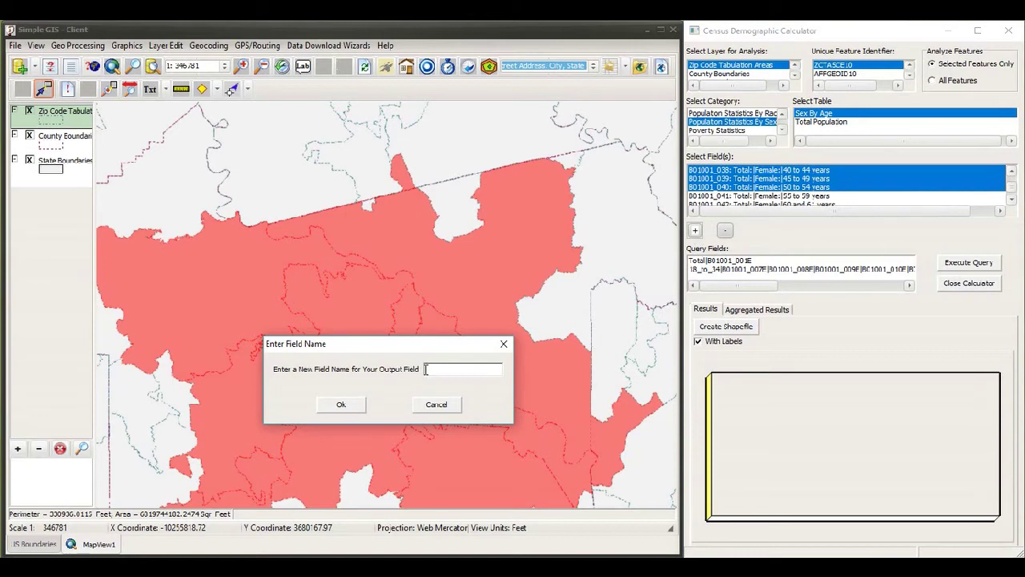
text(35_to_54)
click(341, 407)
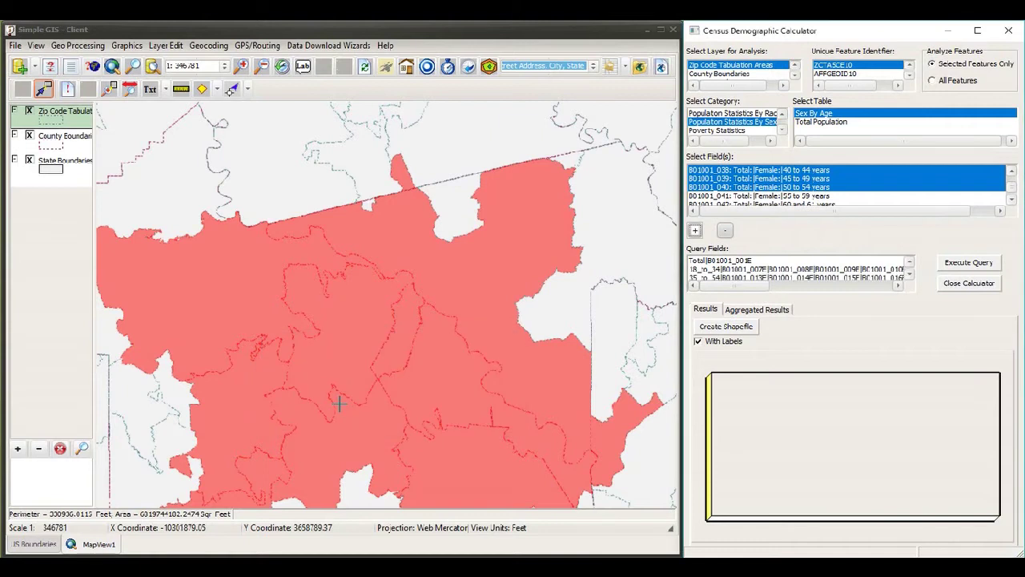
- Review the Total, 18_to_34 and 35_to_54 query fields and execute the query
click(910, 277)
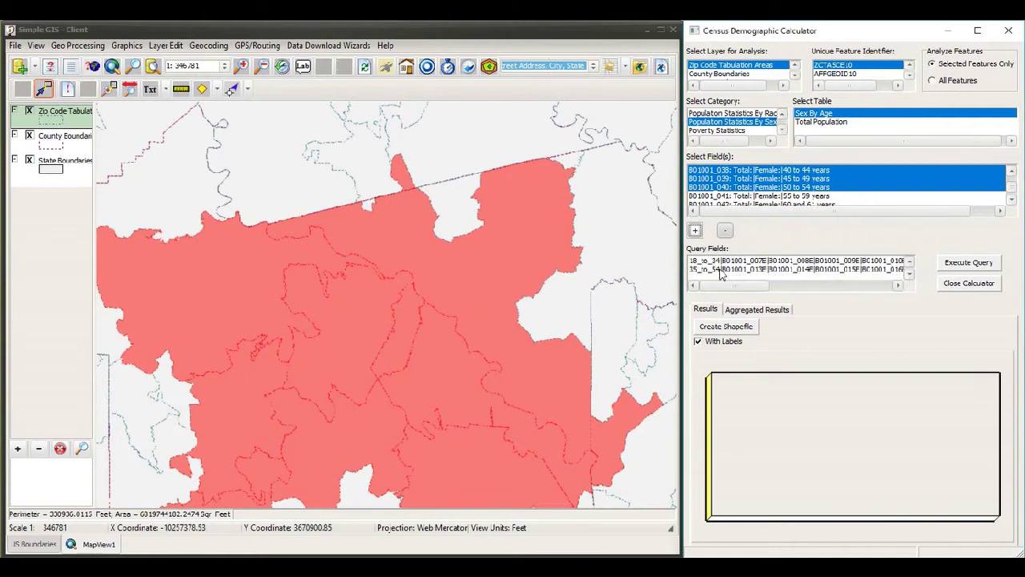
click(910, 262)
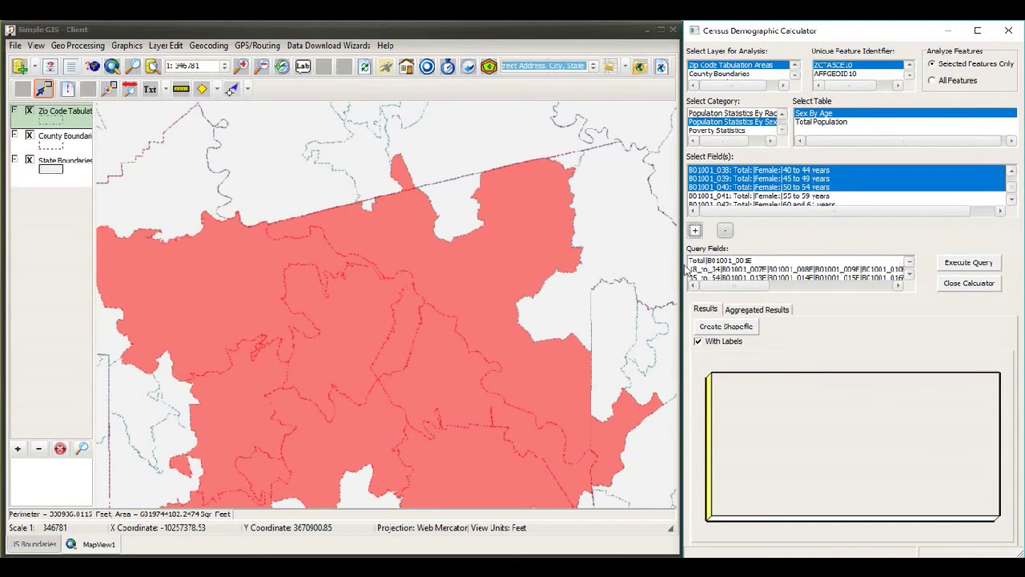
click(910, 277)
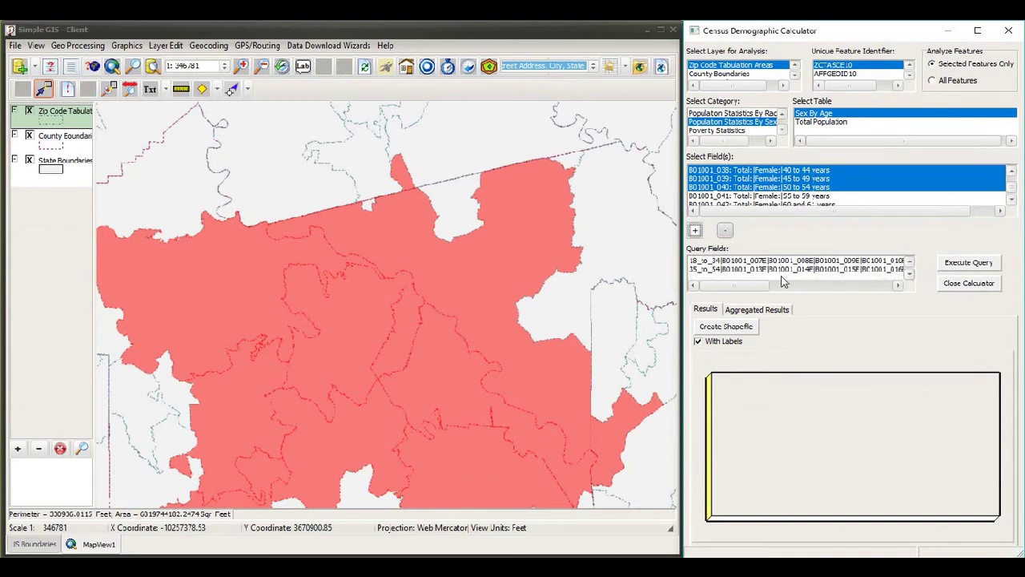
click(705, 271)
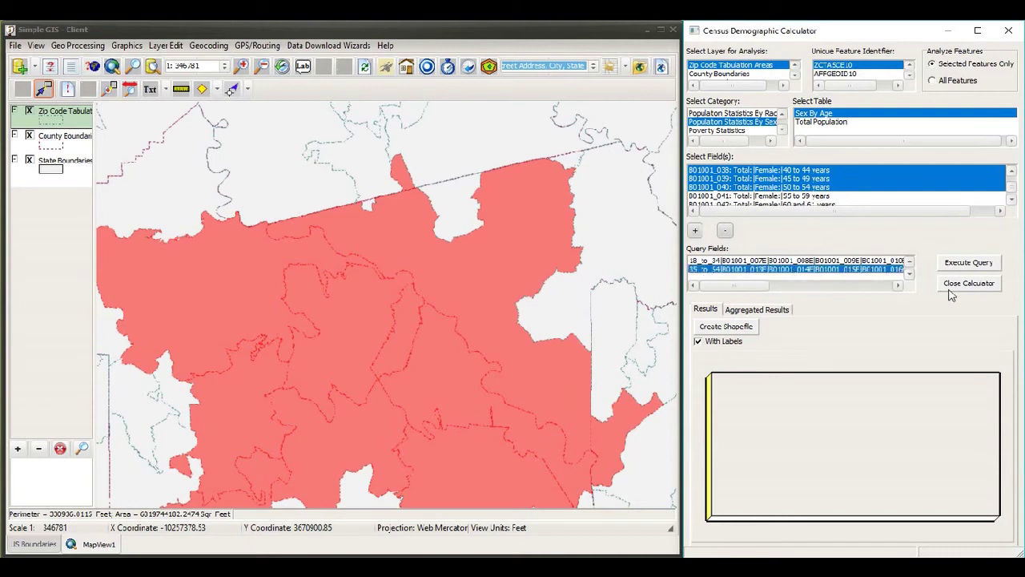
click(912, 262)
click(910, 263)
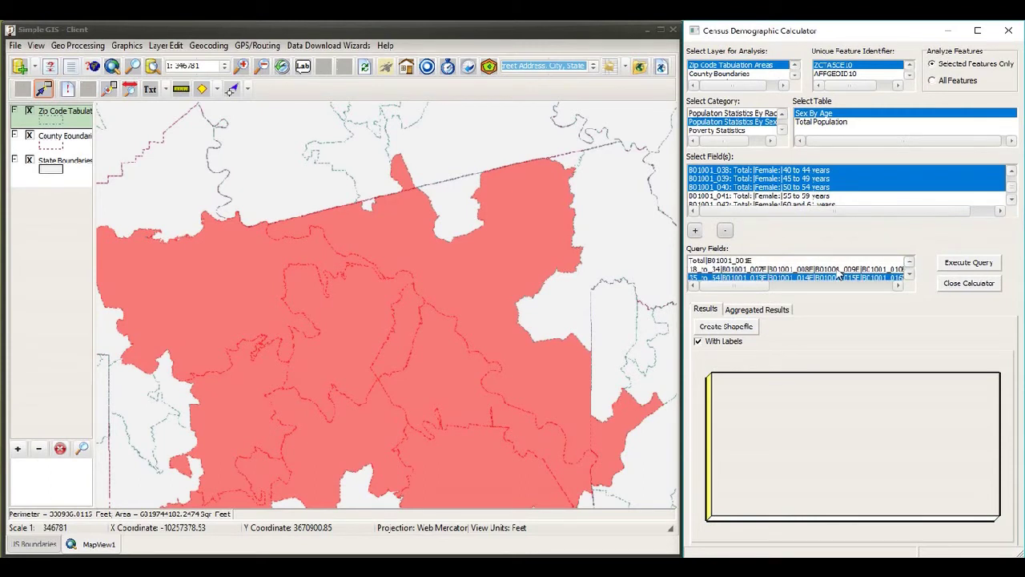
click(965, 271)
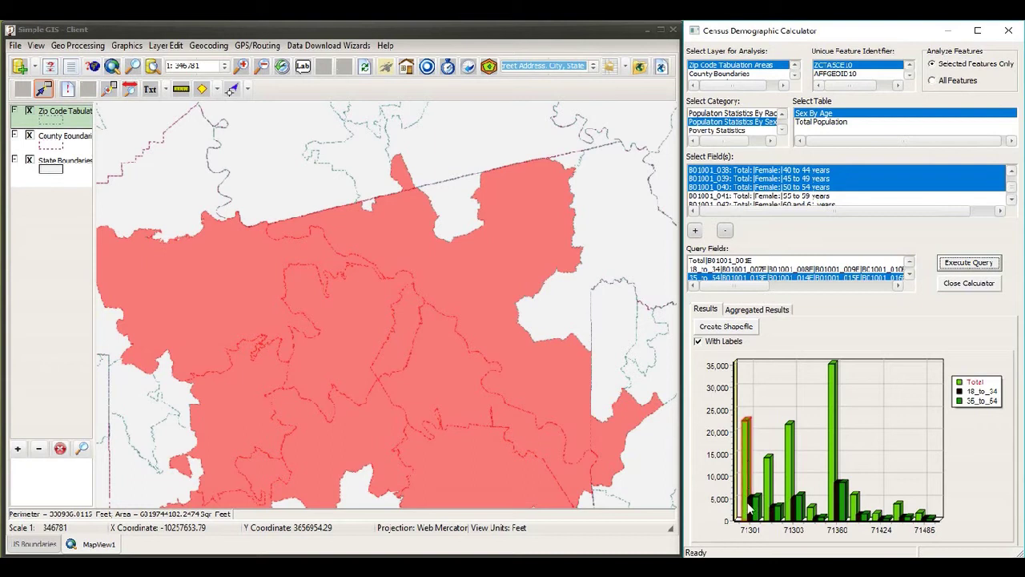
- Highlight individual zip code areas on the map from their bars in the results chart, and view the aggregated results chart
click(747, 479)
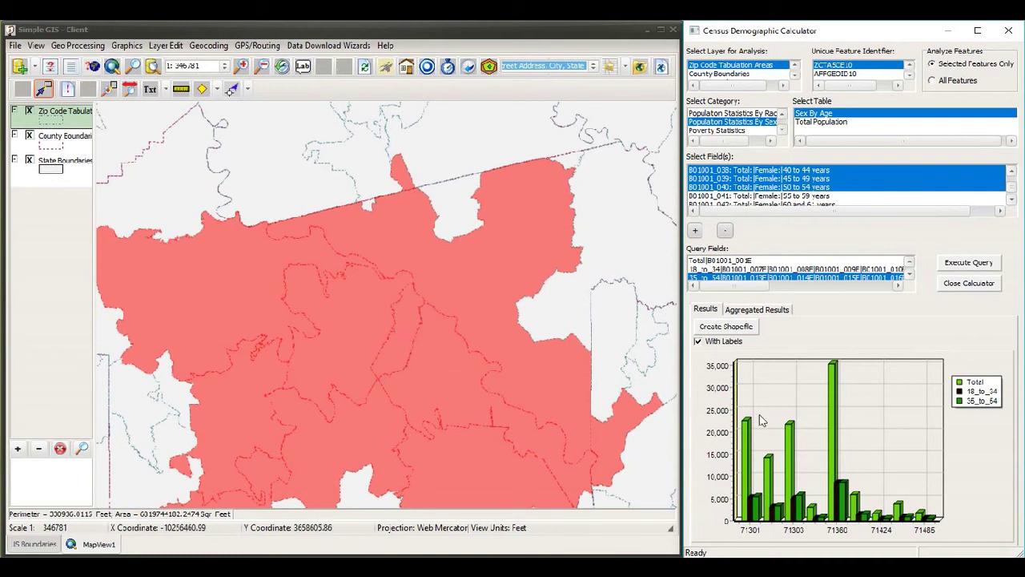
click(772, 468)
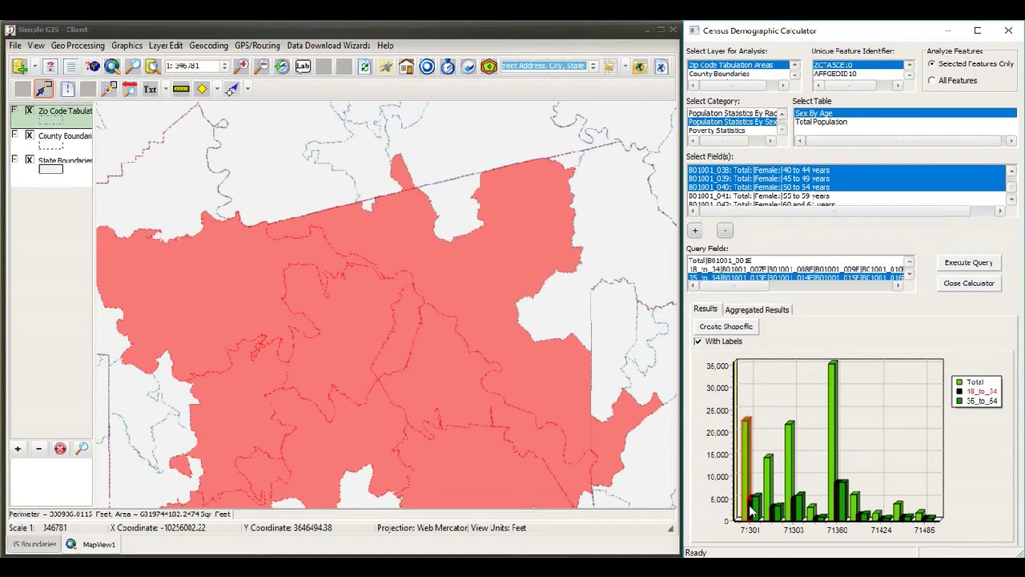
click(834, 453)
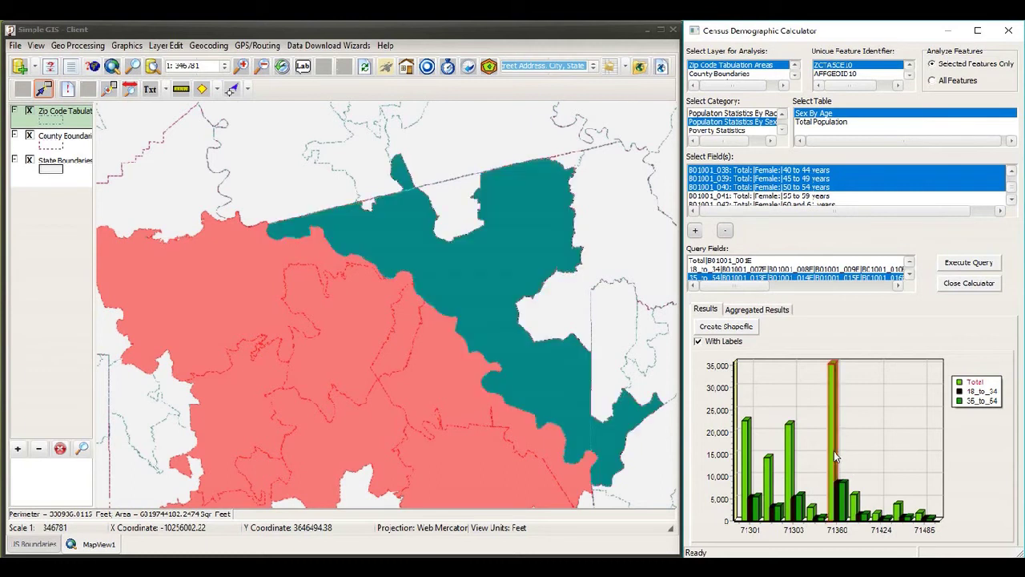
click(857, 503)
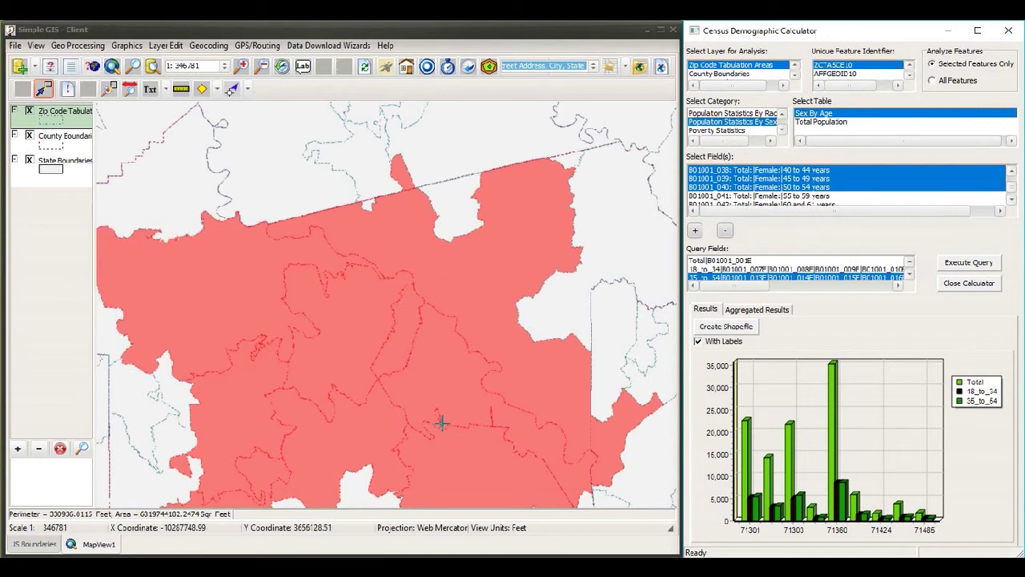
click(923, 515)
click(765, 310)
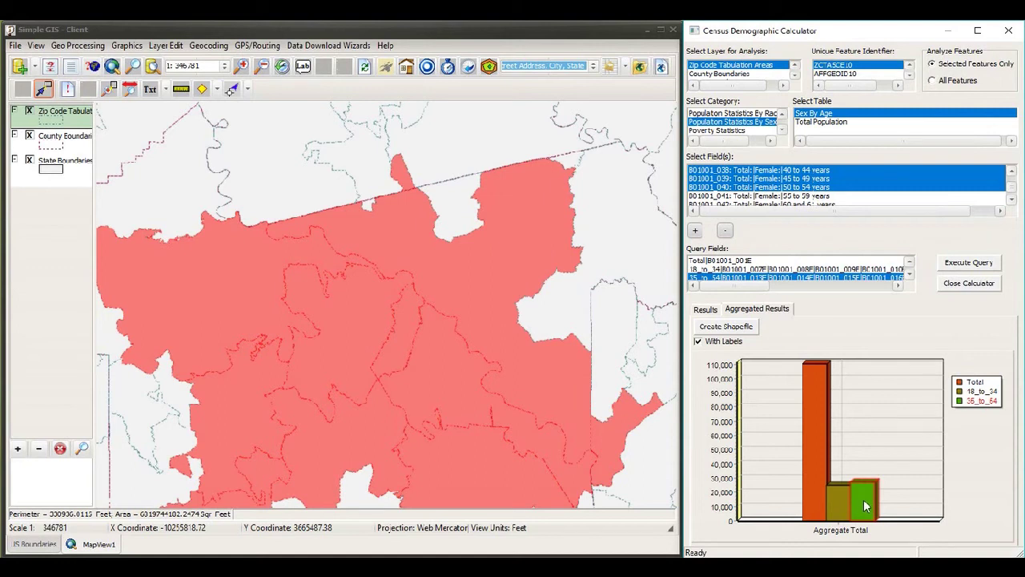
- Create a labelled shapefile from the per-zip-code results, replacing DemCaclExample.shp in Public Documents
click(705, 315)
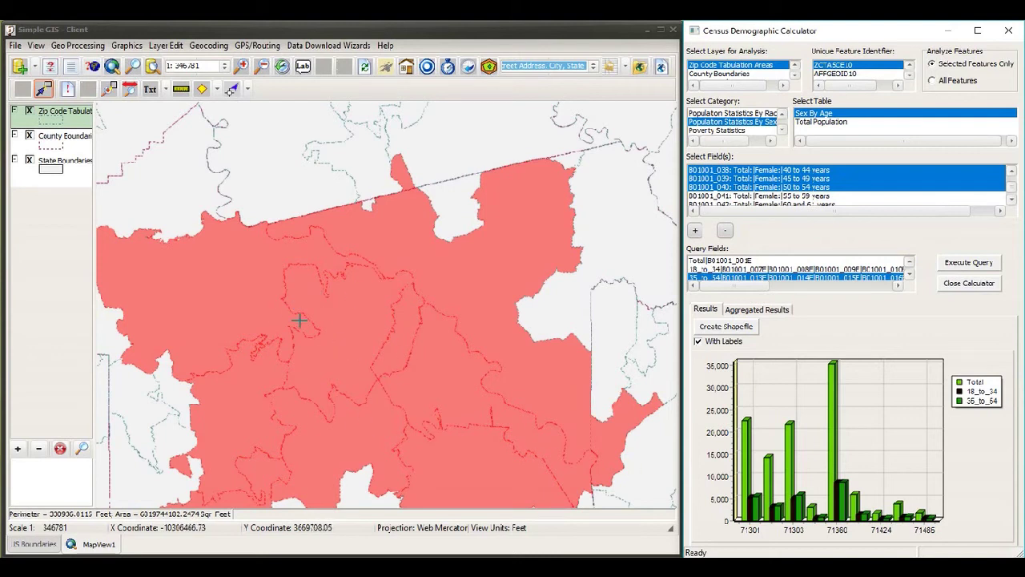
click(727, 327)
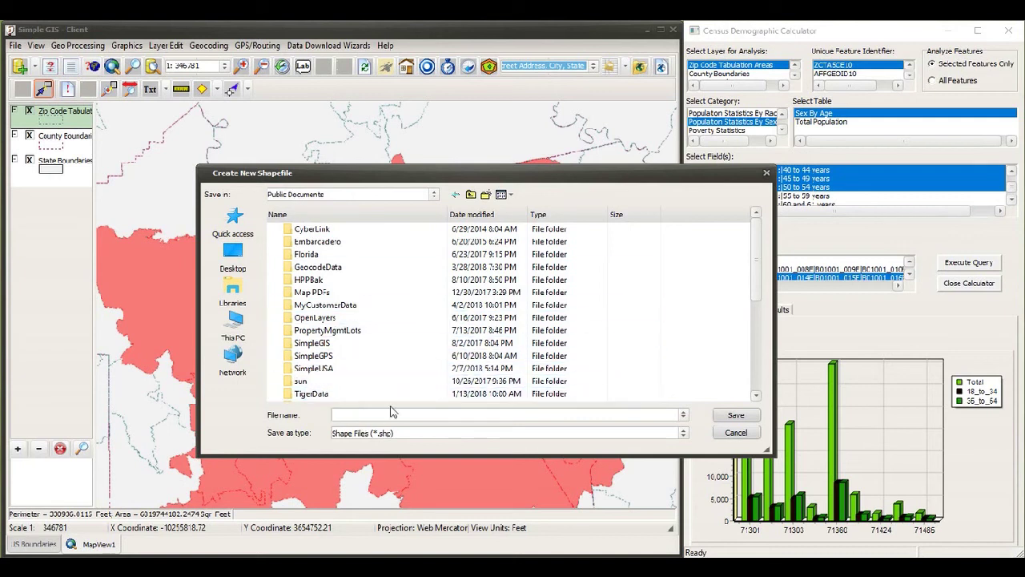
scroll(381, 388, down, 2)
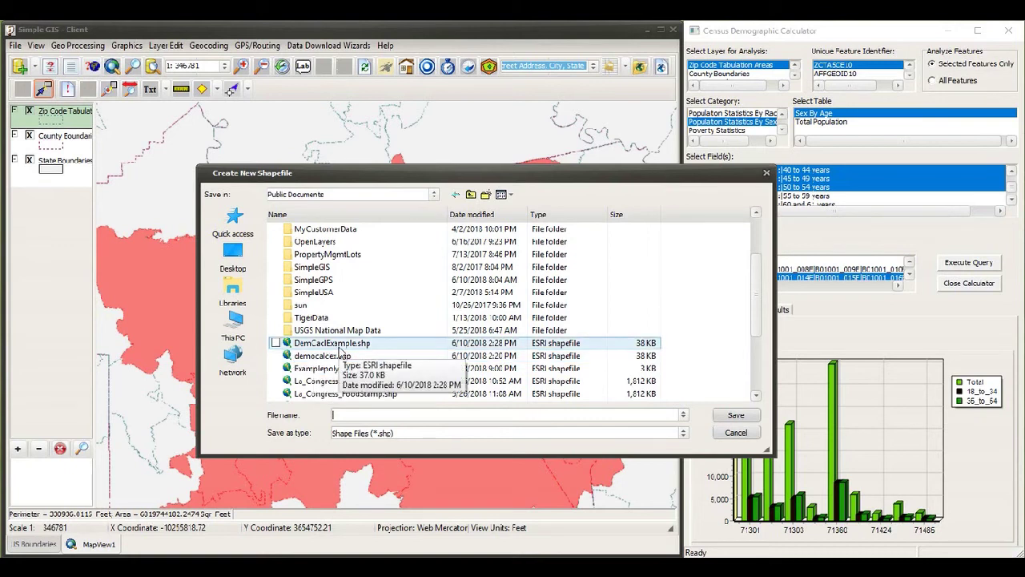
double_click(341, 344)
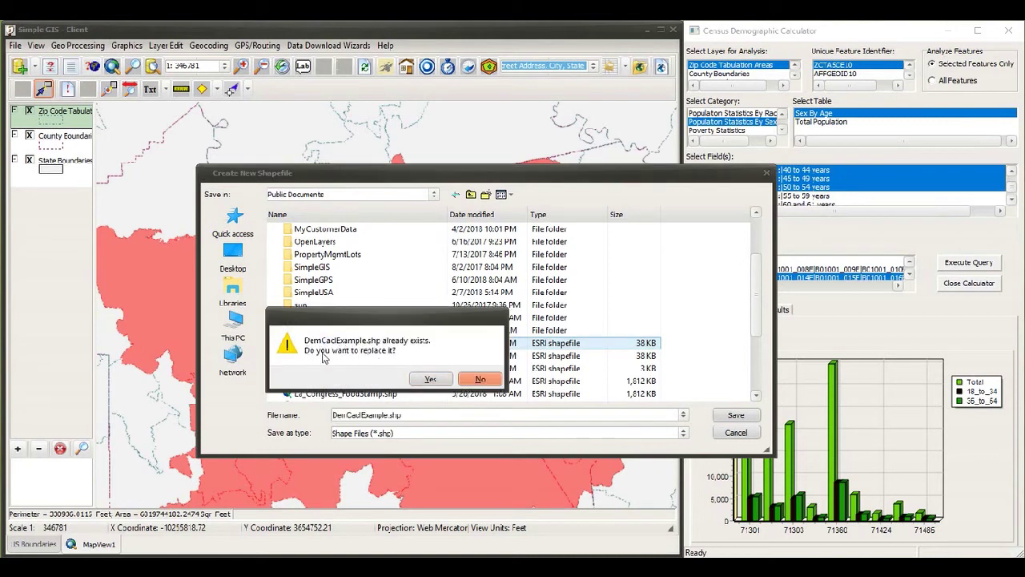
click(431, 379)
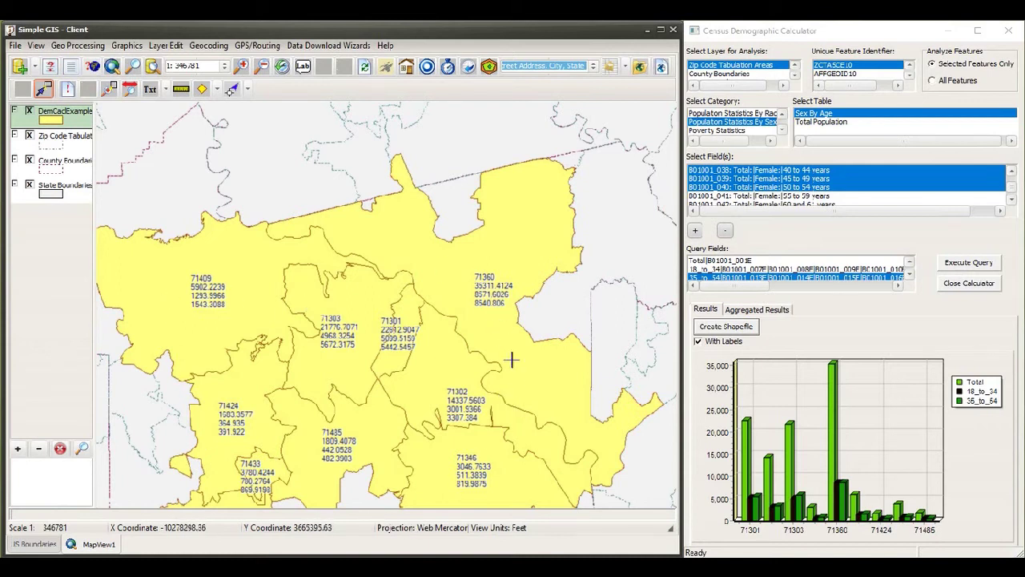
scroll(447, 408, down, 2)
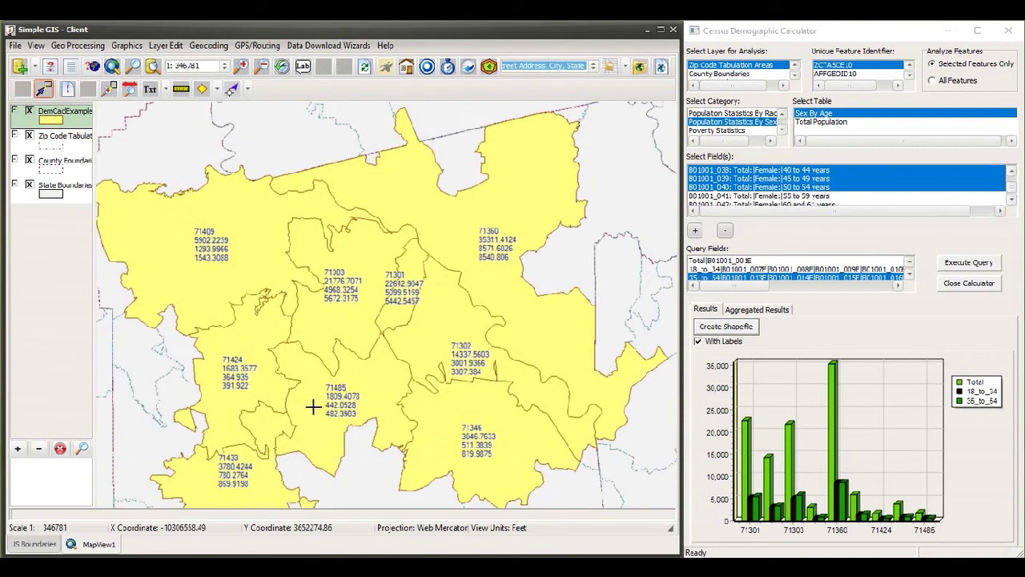
- Turn on editing for the DemCaclExample layer
drag(220, 291, 212, 322)
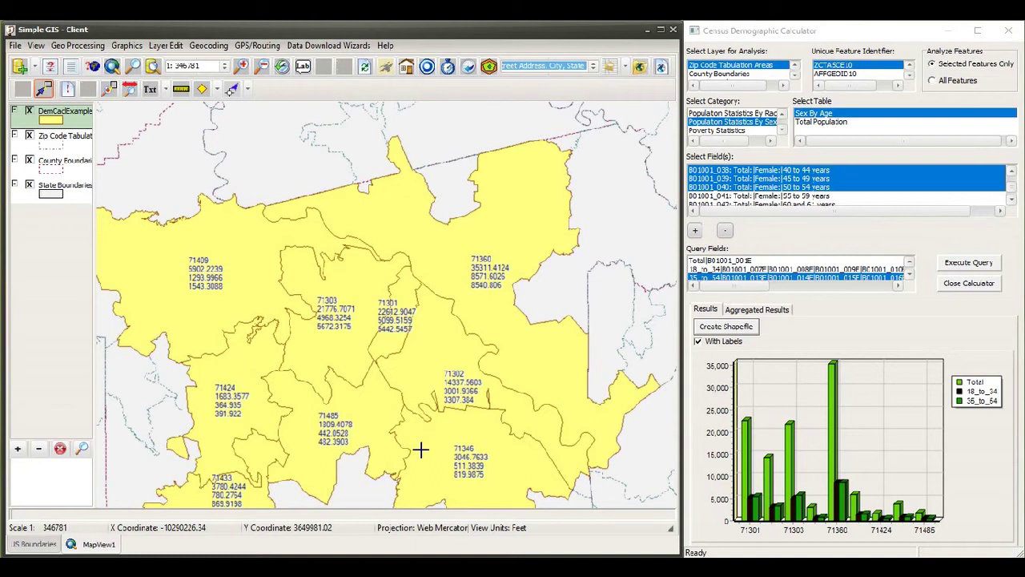
drag(389, 403, 417, 343)
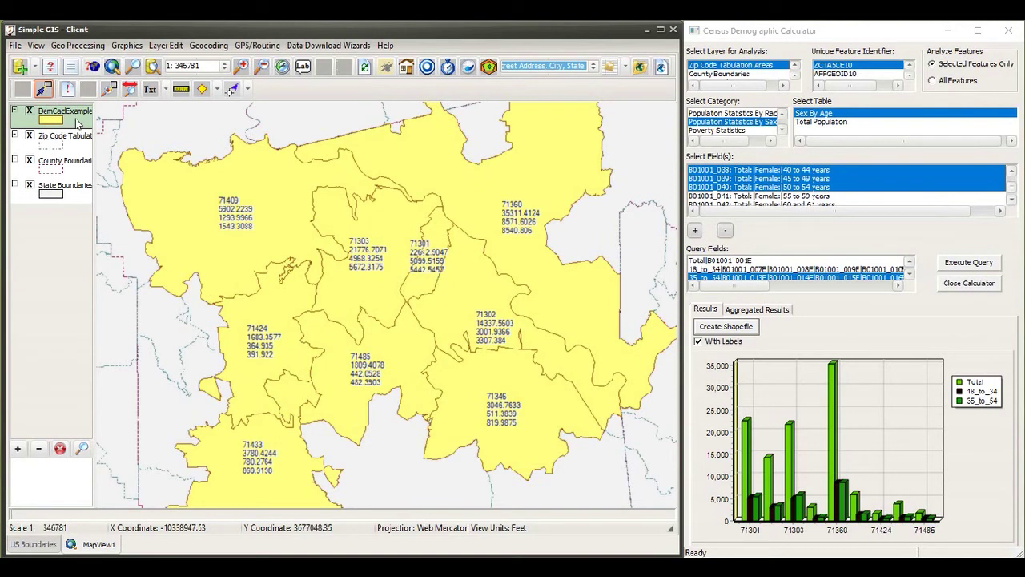
click(170, 47)
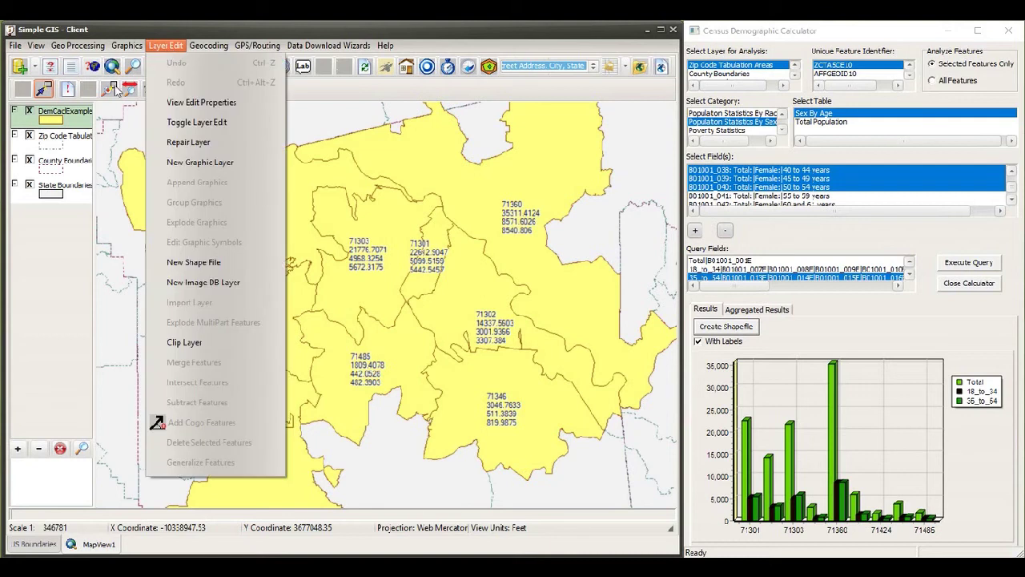
click(192, 124)
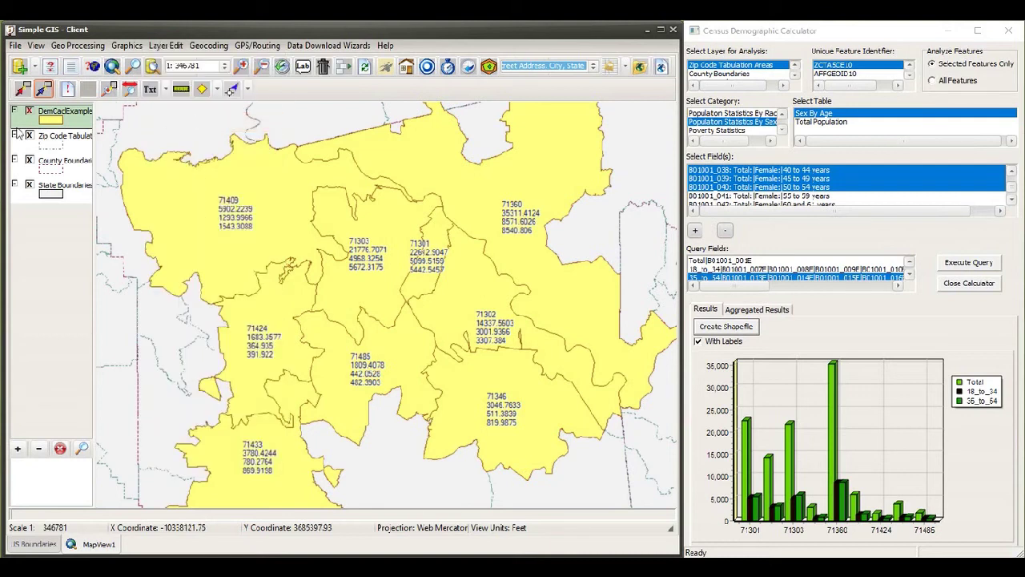
- Select zip code areas 71409, 71424 and 71433 and merge them, deleting the original features
click(248, 91)
click(258, 110)
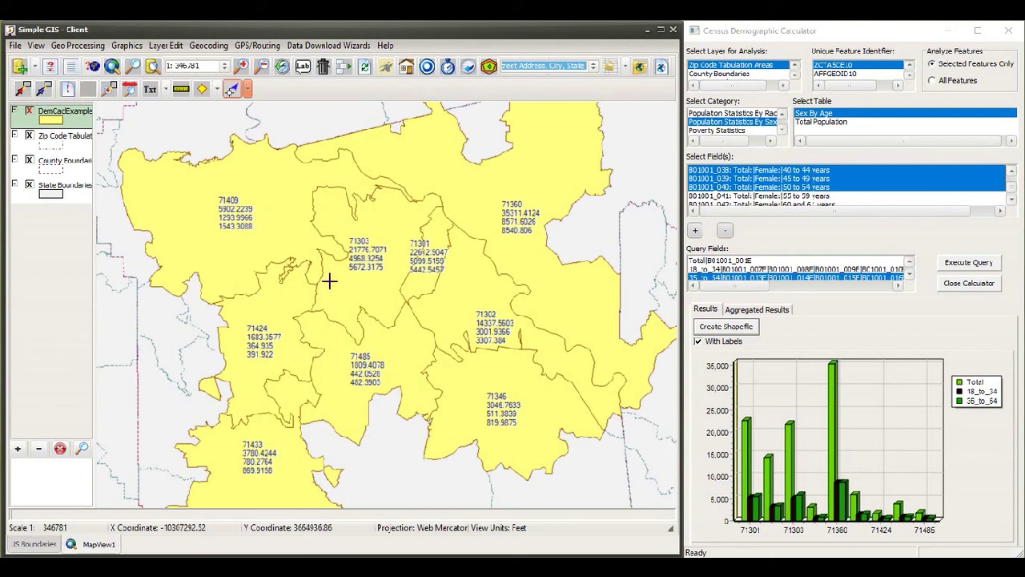
click(230, 89)
drag(250, 236, 294, 439)
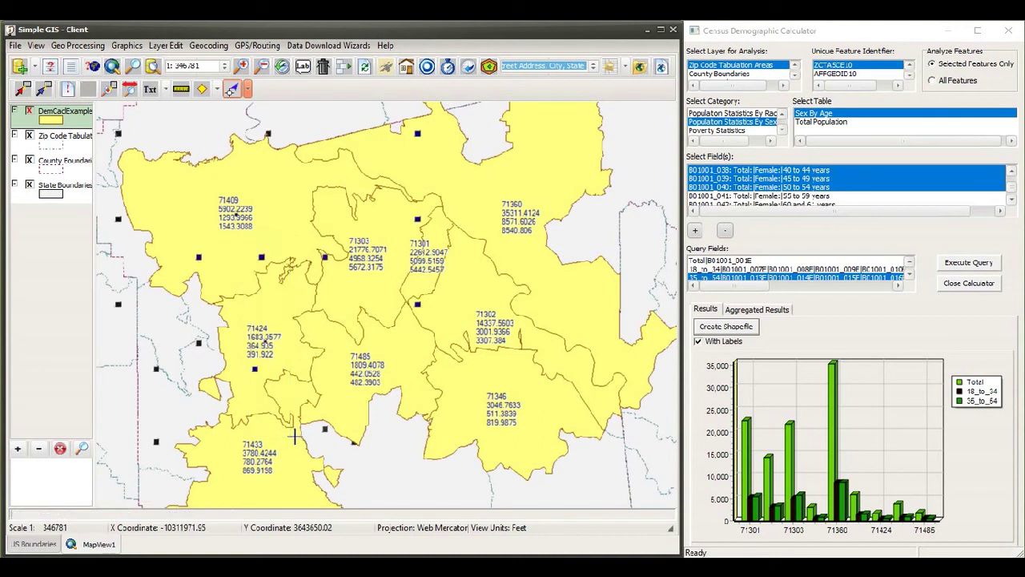
click(168, 46)
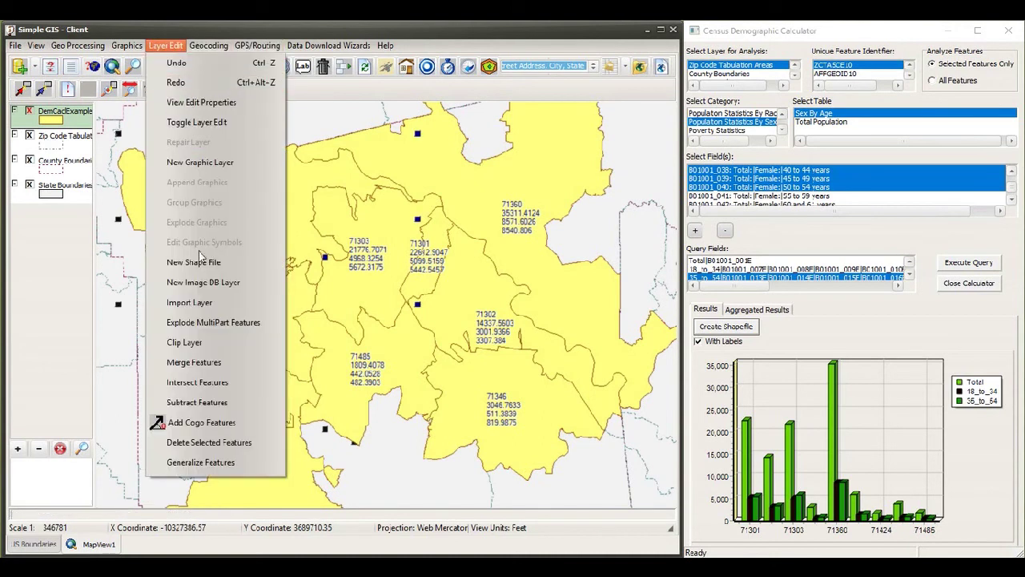
click(194, 363)
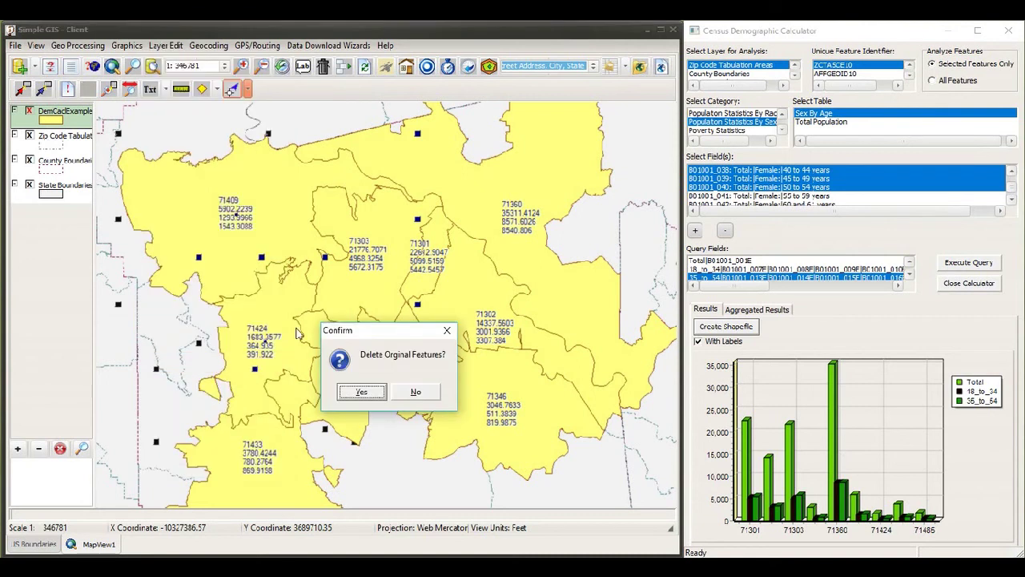
click(362, 392)
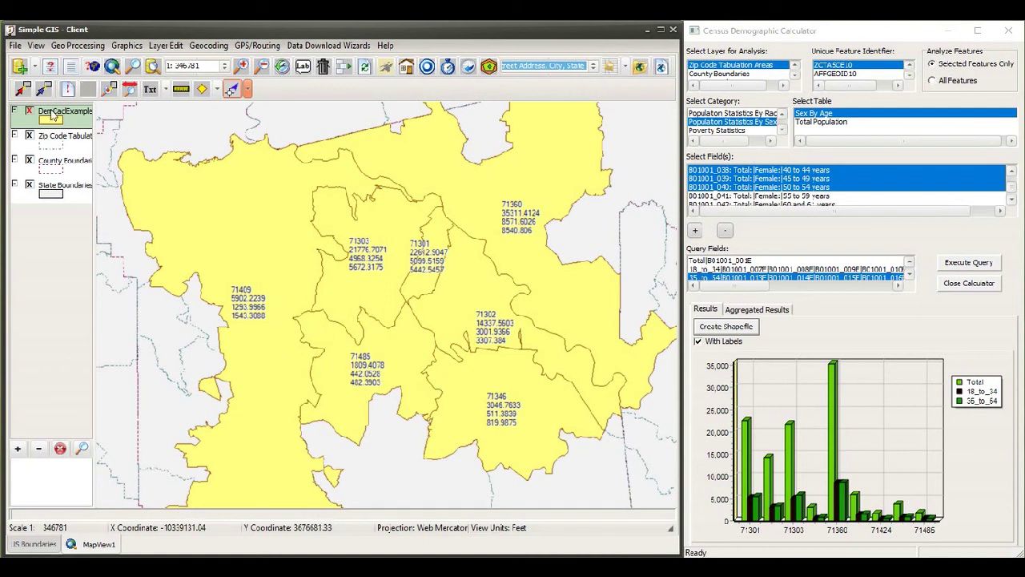
- Merge the combined western area labelled 71409 with areas 71303 and 71485, deleting the original features
click(231, 90)
drag(277, 299, 353, 358)
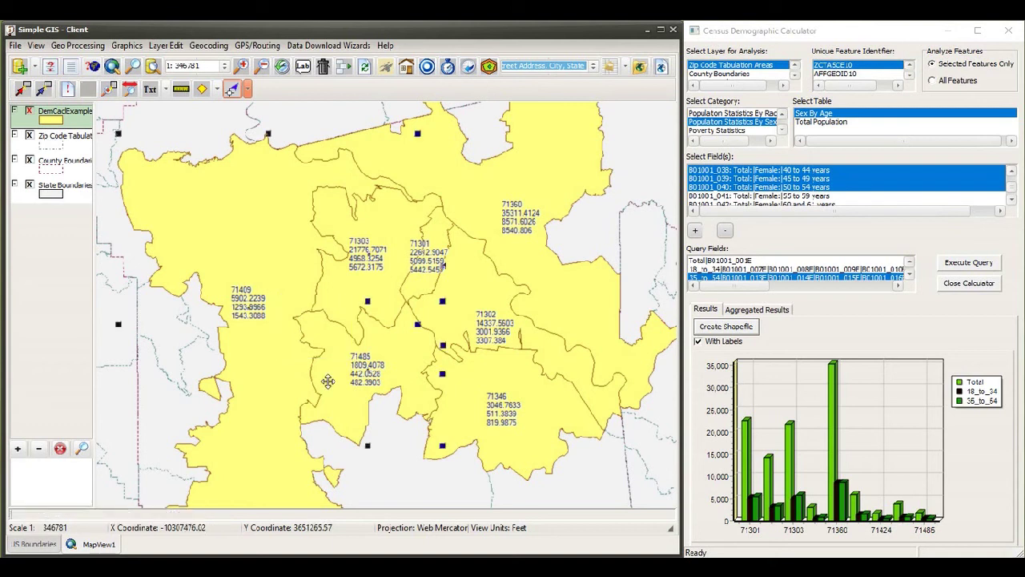
click(166, 46)
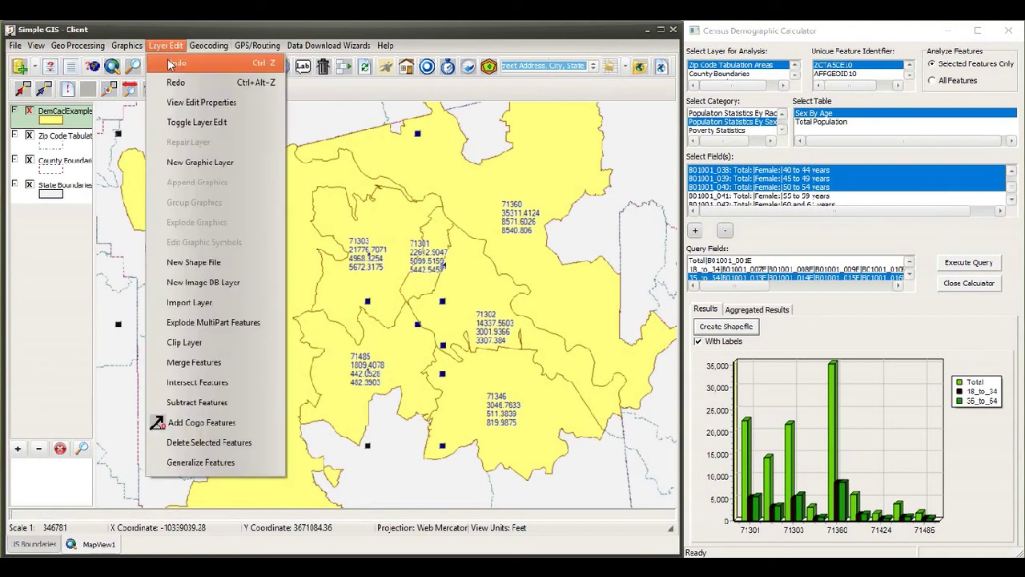
click(204, 364)
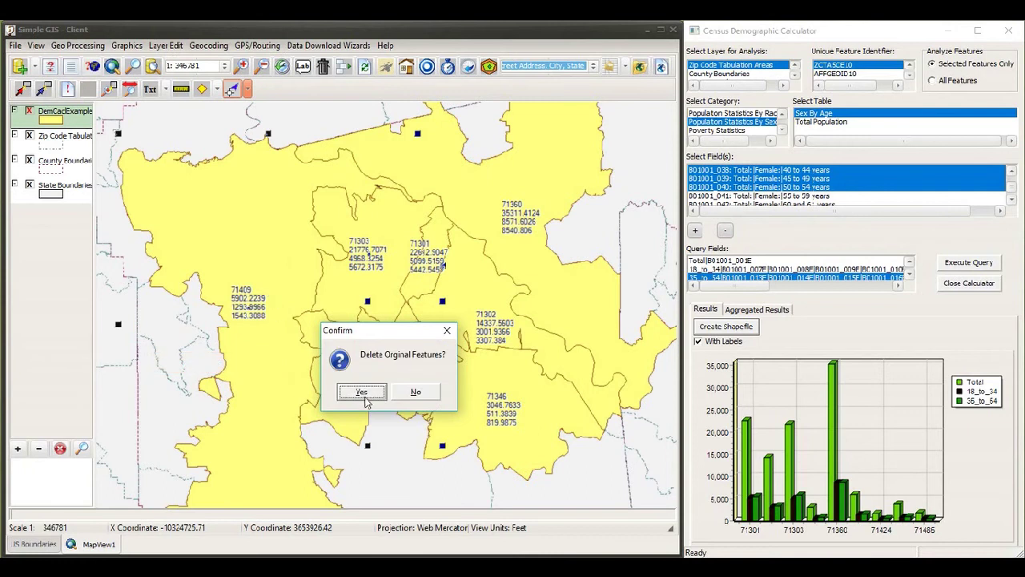
click(362, 393)
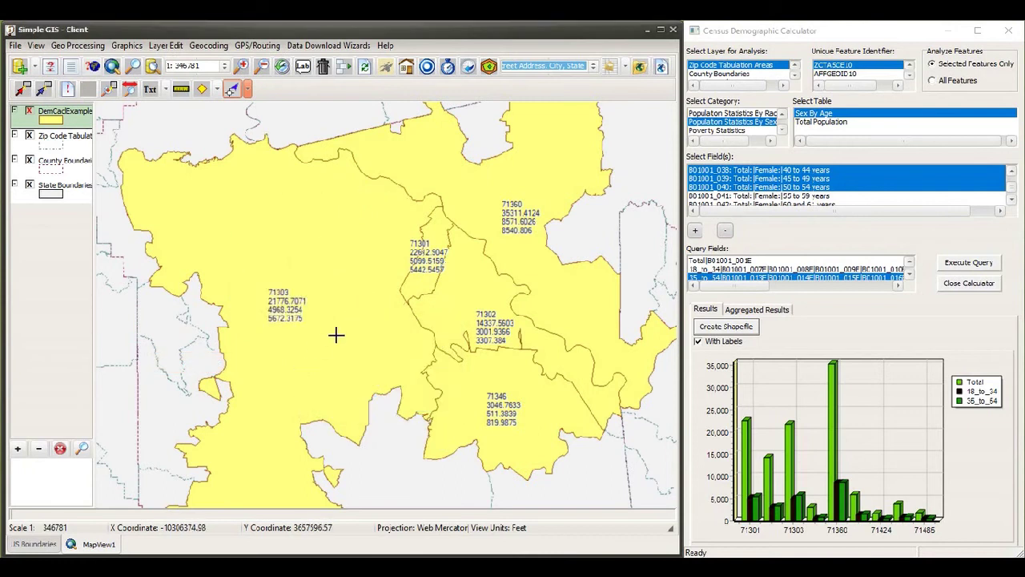
- Add area 71346 to the selection and merge it with the large western area, deleting the original features
click(427, 385)
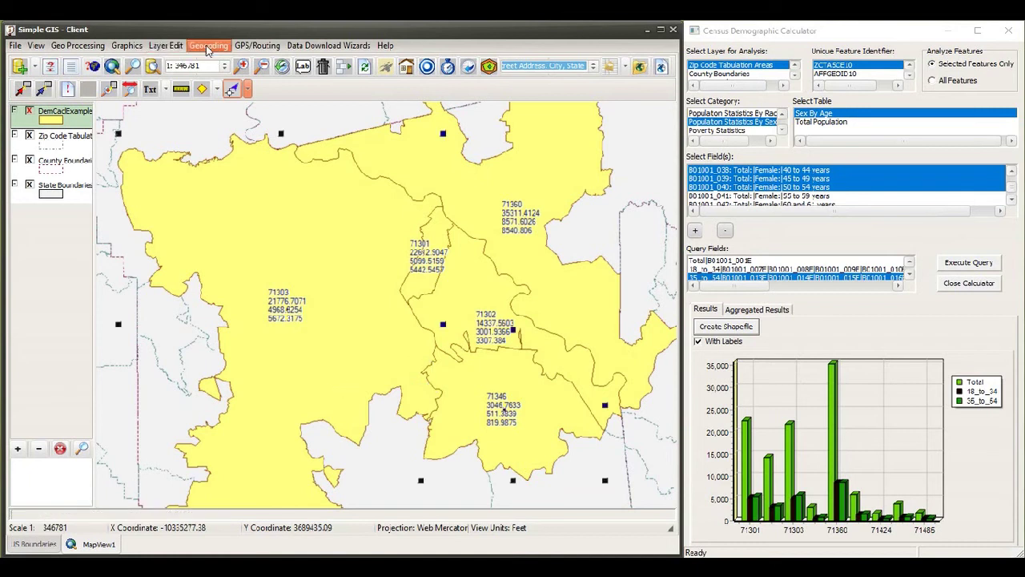
click(165, 45)
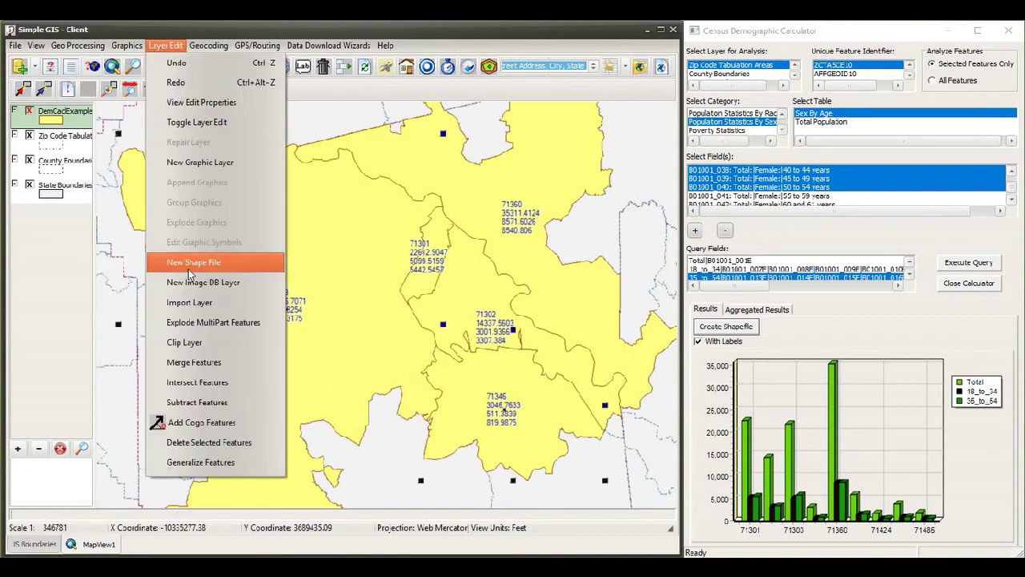
click(199, 363)
click(362, 392)
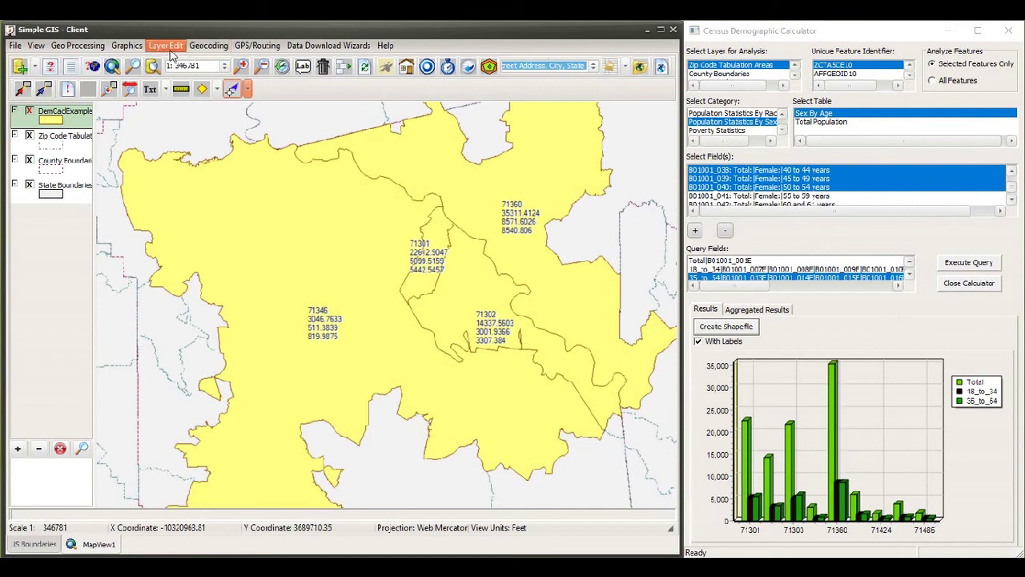
- Merge zip code areas 71301 and 71302, deleting the original features, and turn off layer editing
drag(425, 282, 443, 299)
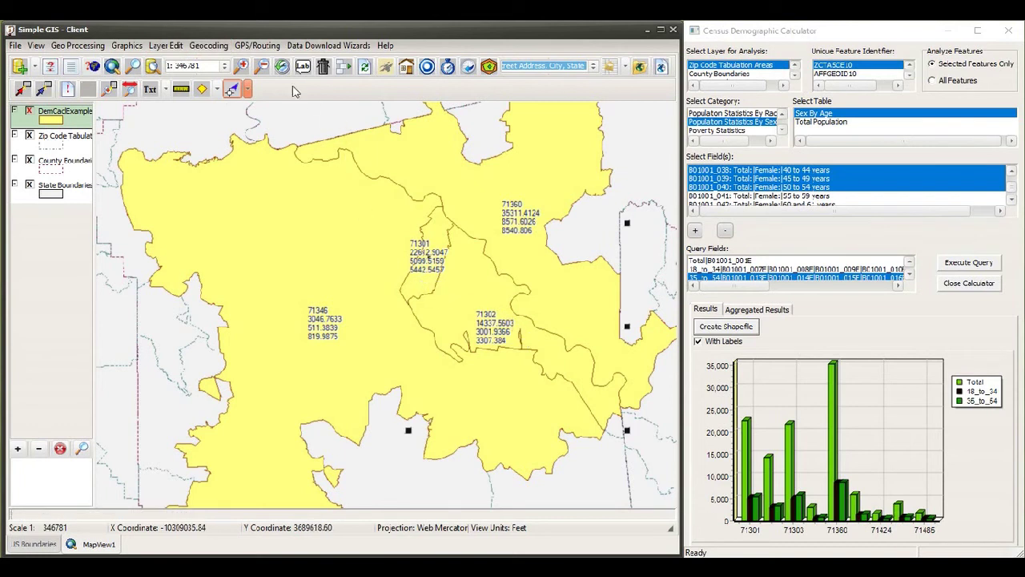
click(176, 46)
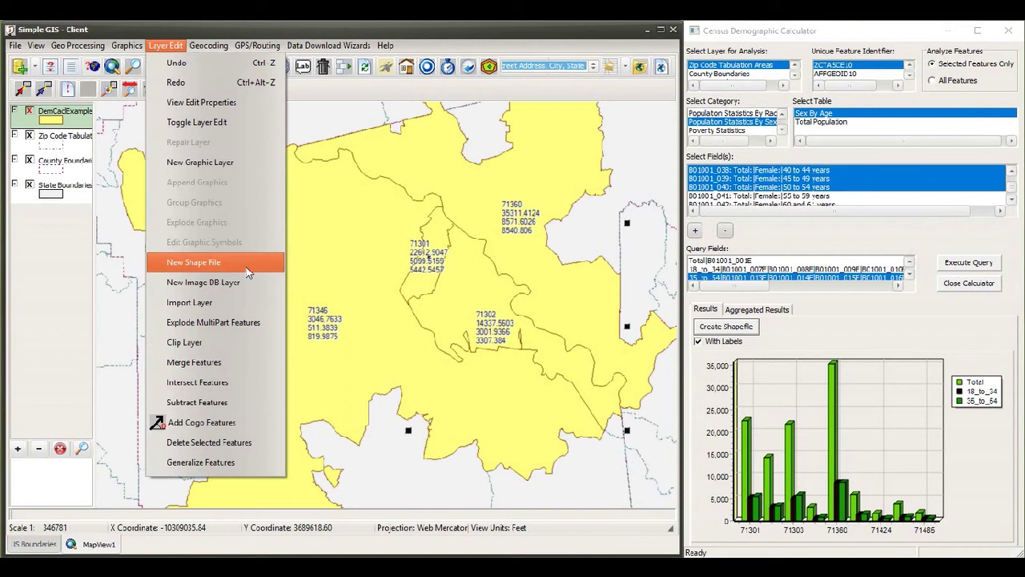
click(207, 358)
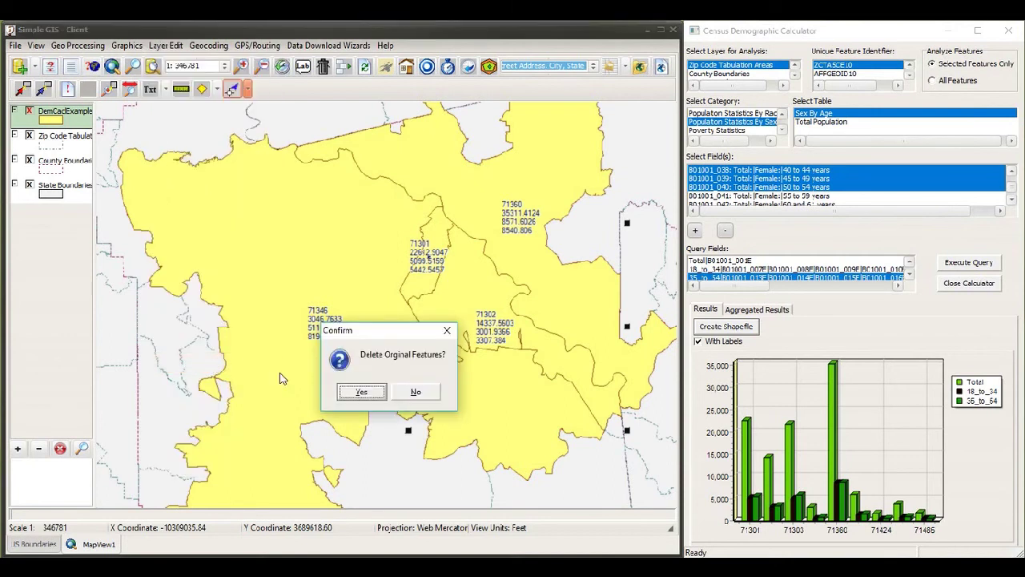
click(360, 393)
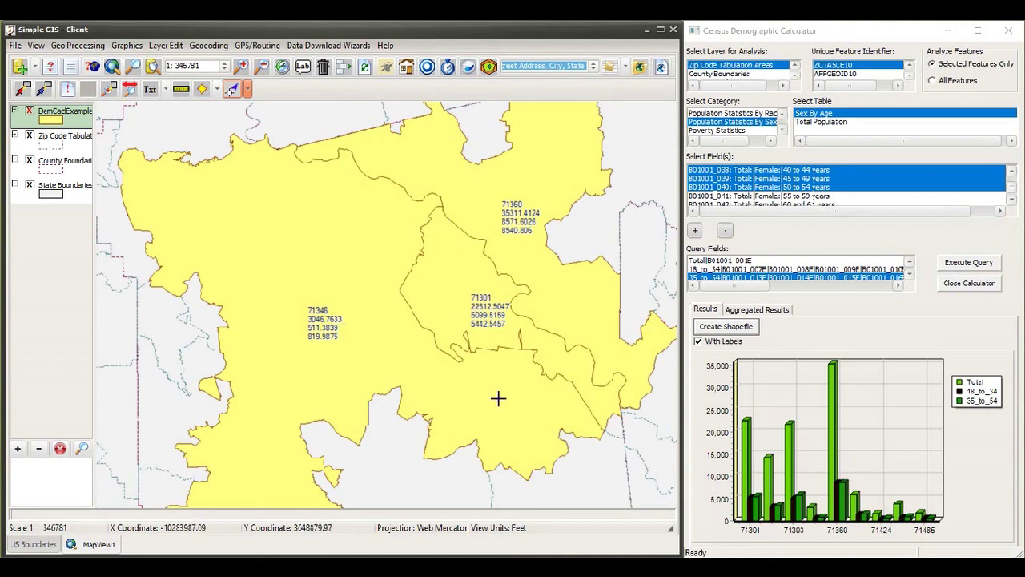
click(165, 45)
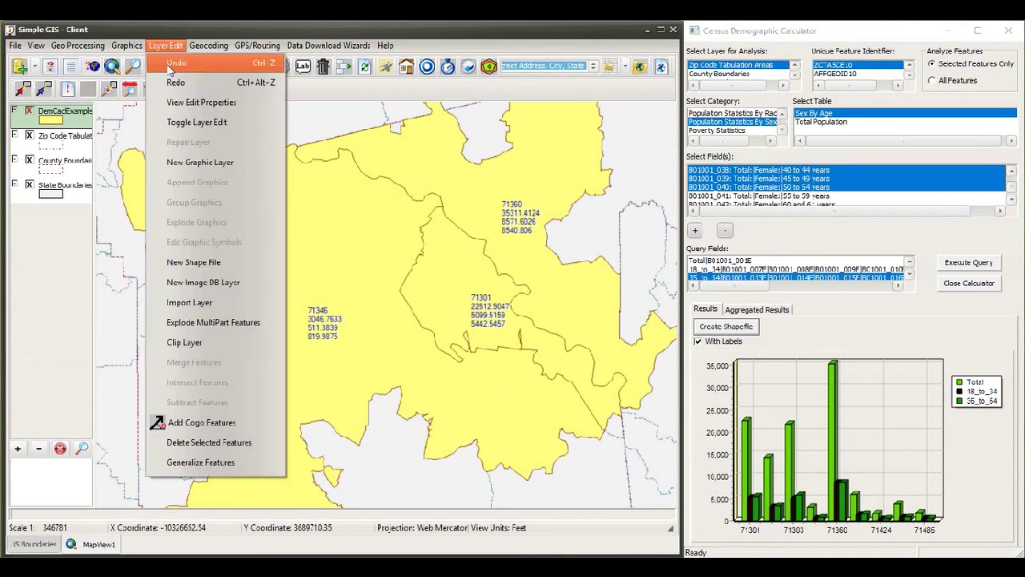
click(186, 124)
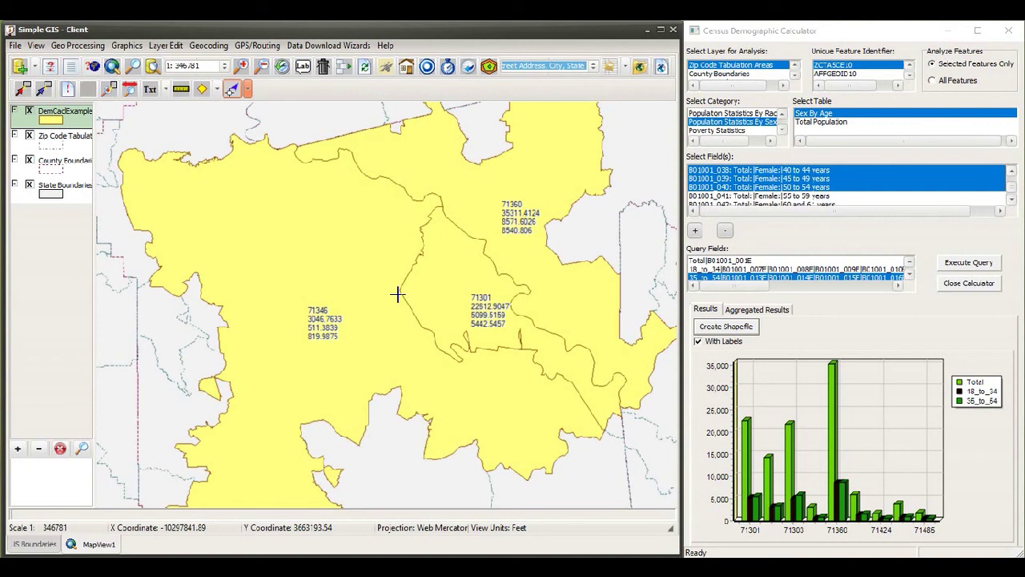
- Choose DemCaclExample.shp as the layer for analysis and select its three merged areas on the map
click(797, 71)
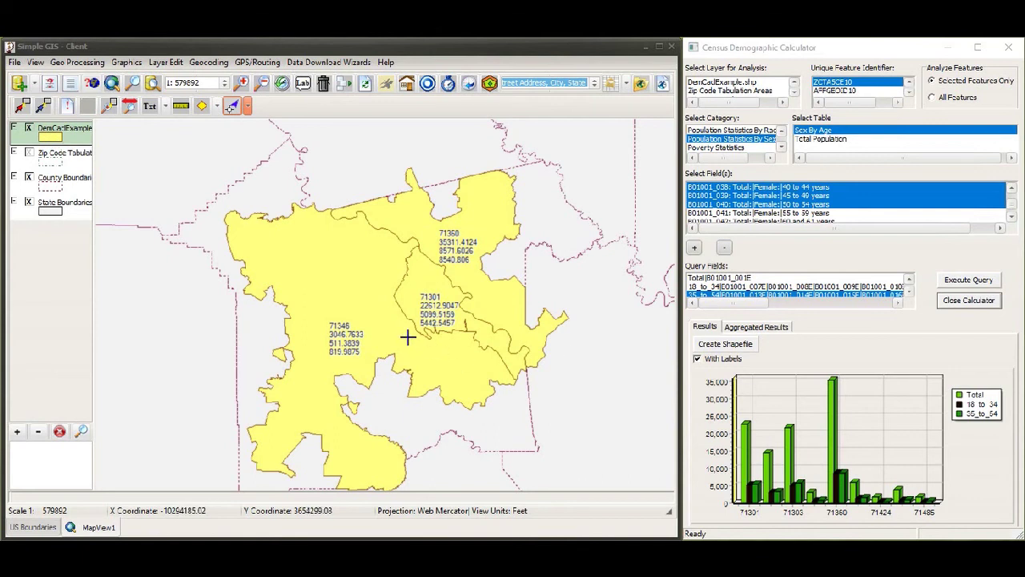
click(730, 85)
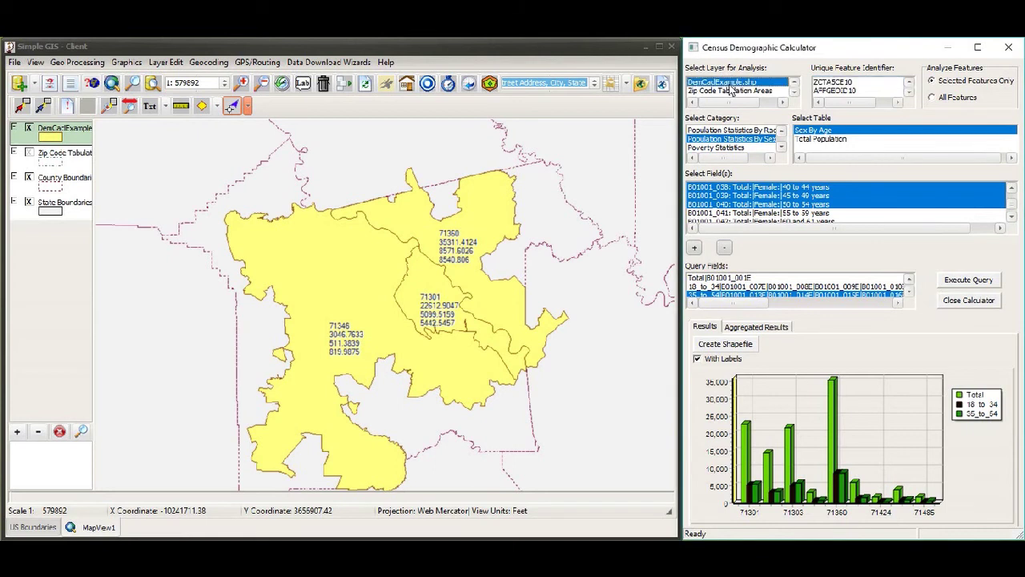
click(43, 105)
click(44, 133)
drag(339, 243, 456, 319)
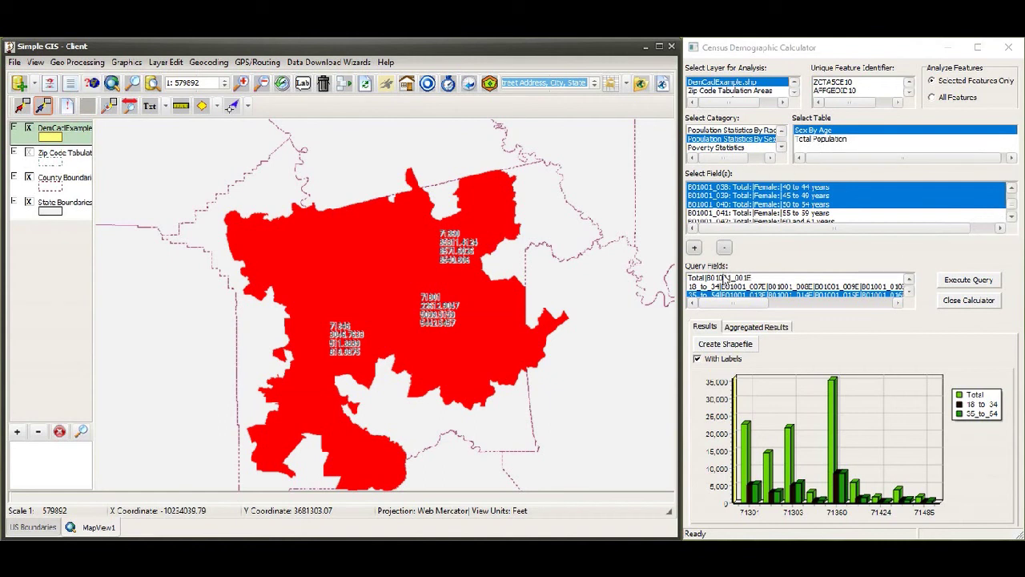
- Review the query fields, set ZCTA5CE10 as the unique feature identifier and execute the query for the selected areas
click(910, 295)
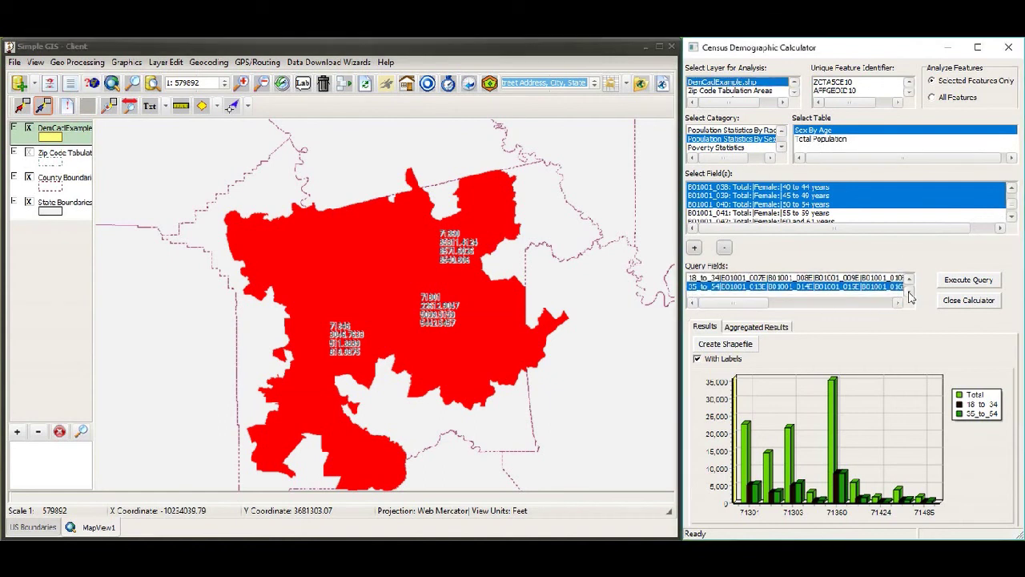
scroll(910, 287, up, 1)
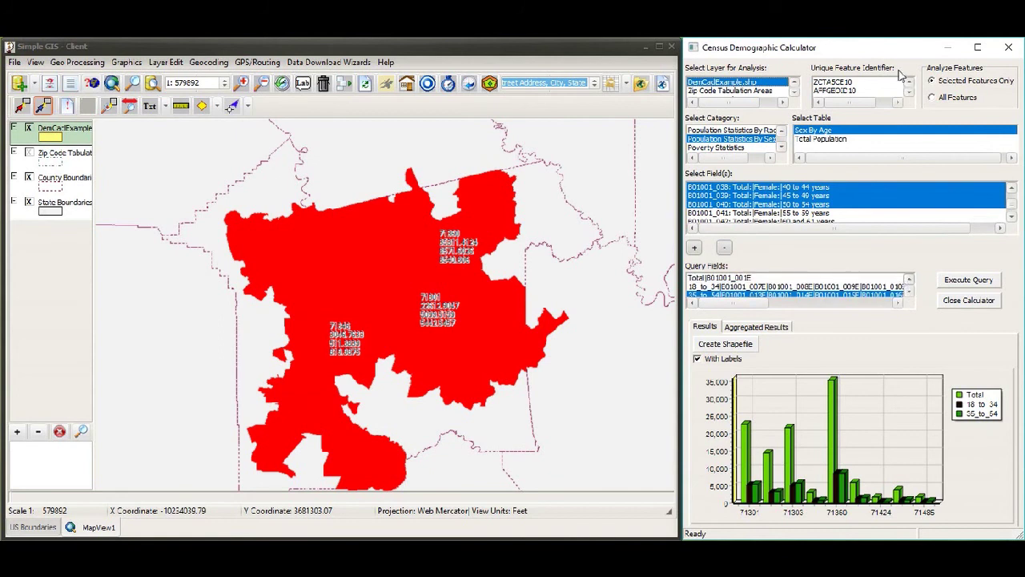
click(841, 82)
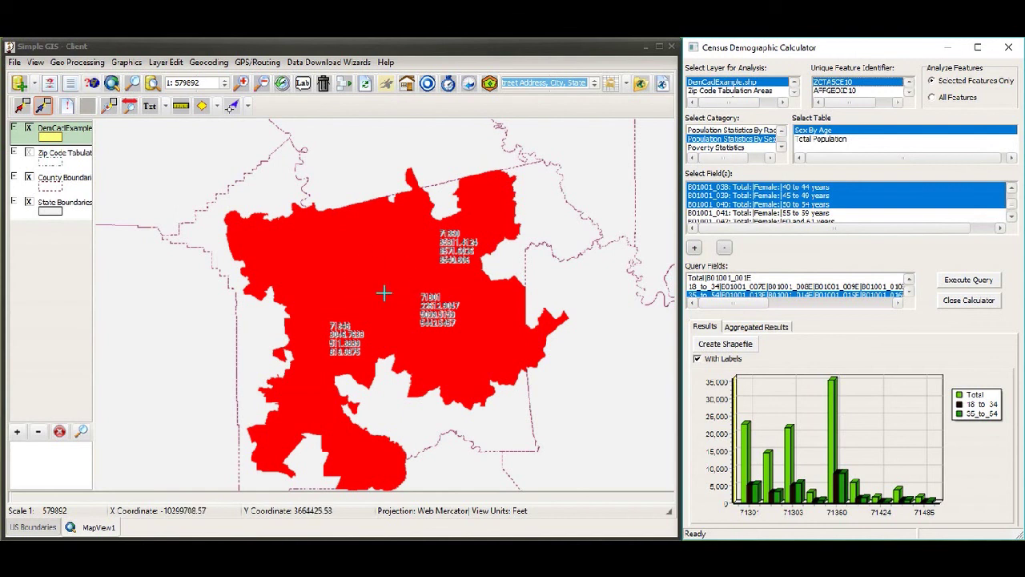
click(963, 280)
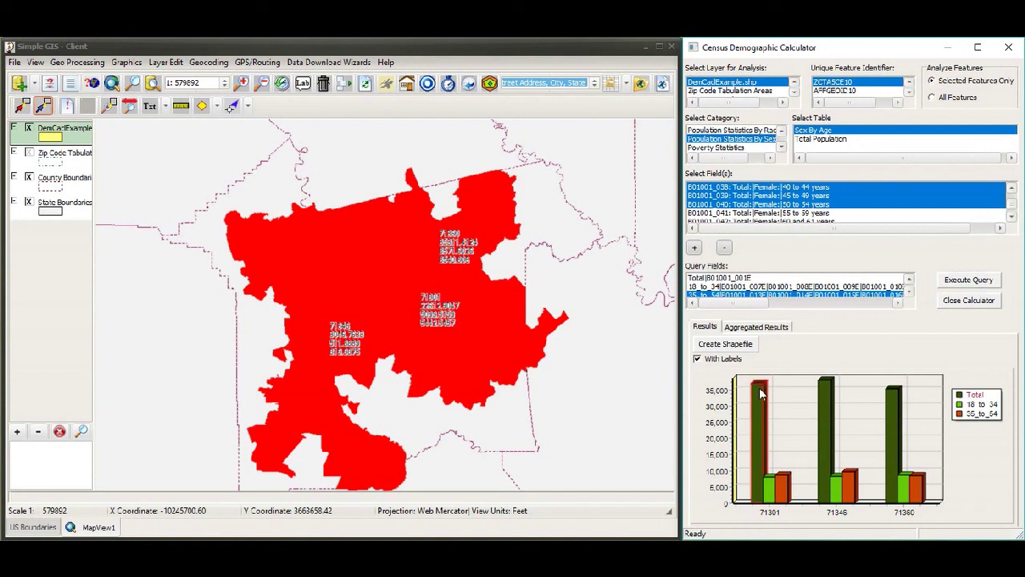
click(895, 398)
- Hide the DemCaclExample layer and create a labelled shapefile from the new results, replacing democalcex.shp in Public Documents
click(28, 130)
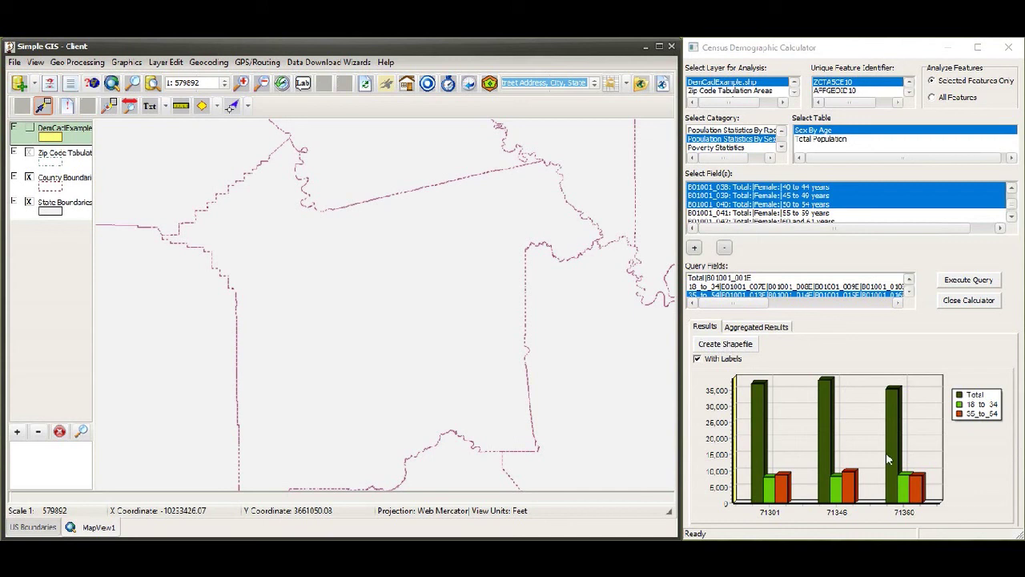
click(725, 344)
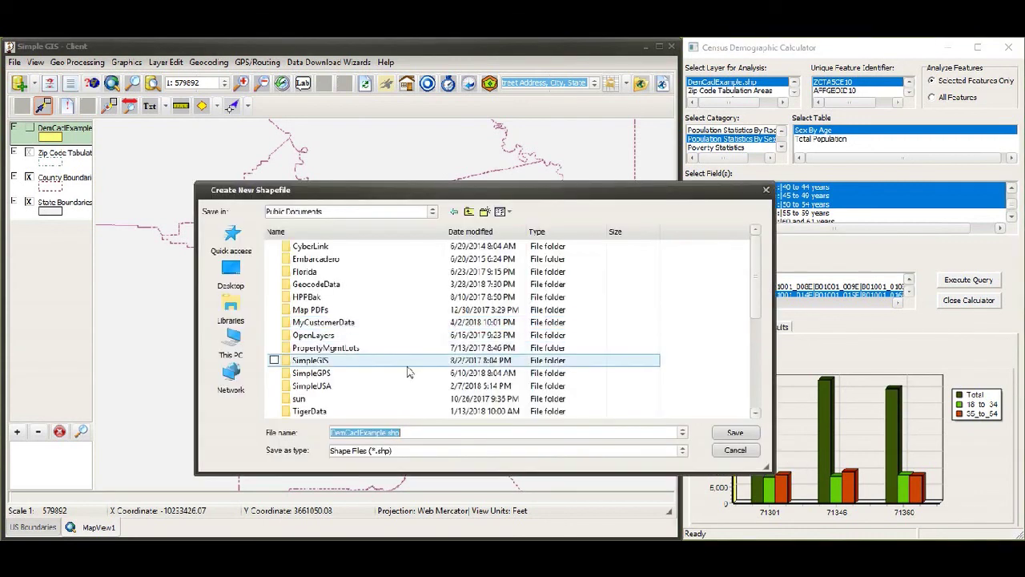
scroll(407, 372, down, 2)
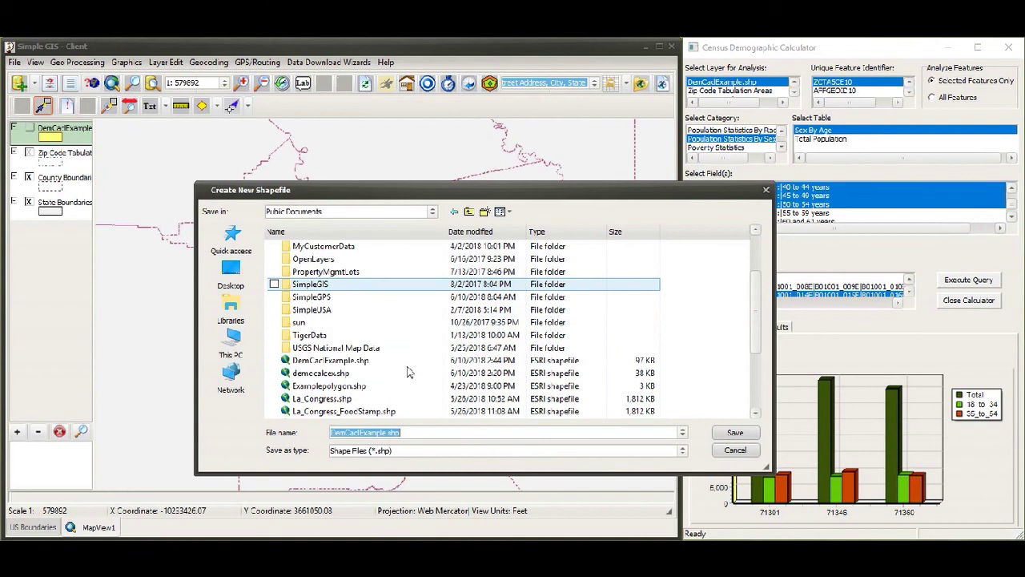
click(338, 375)
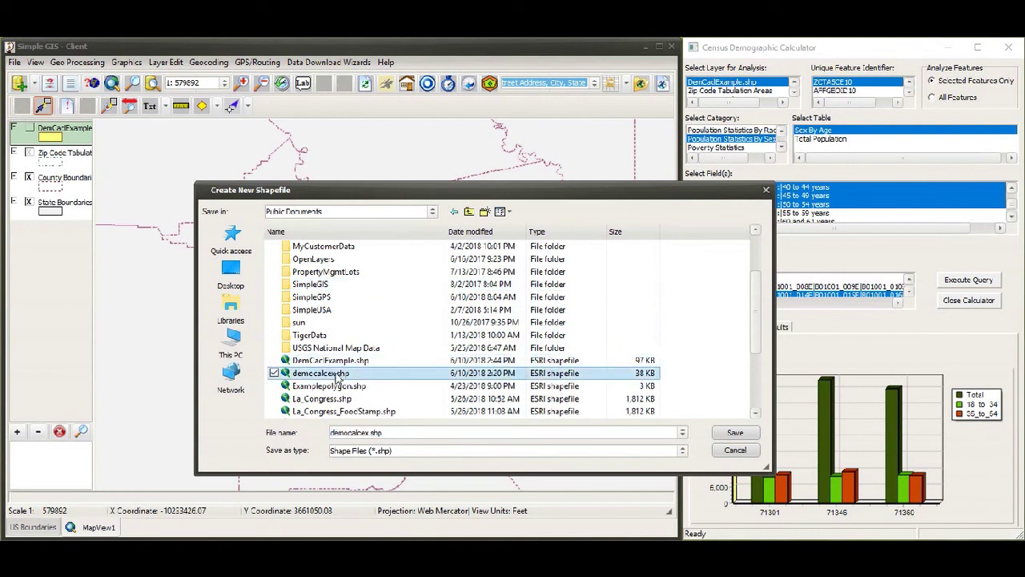
double_click(338, 375)
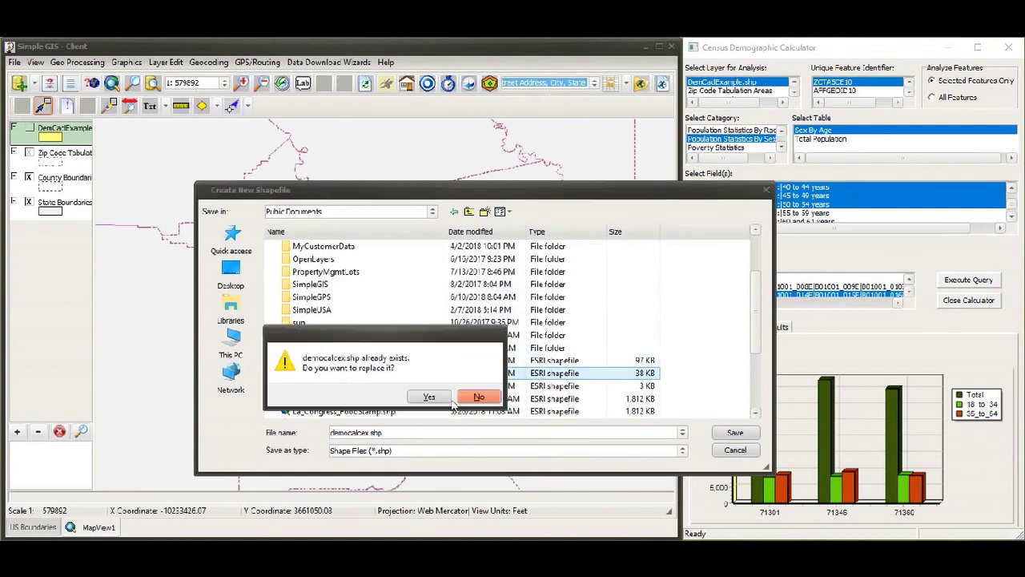
click(431, 397)
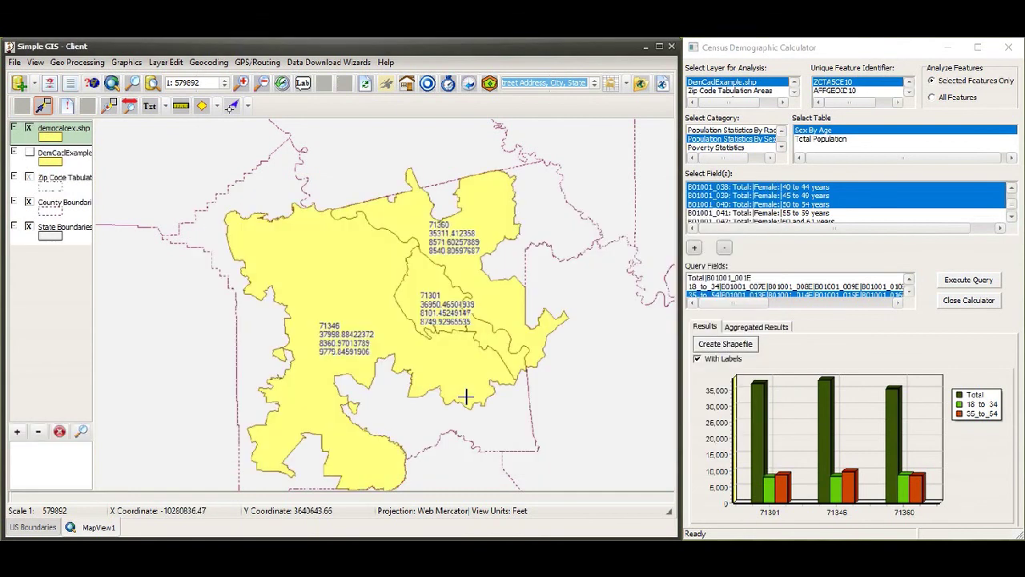